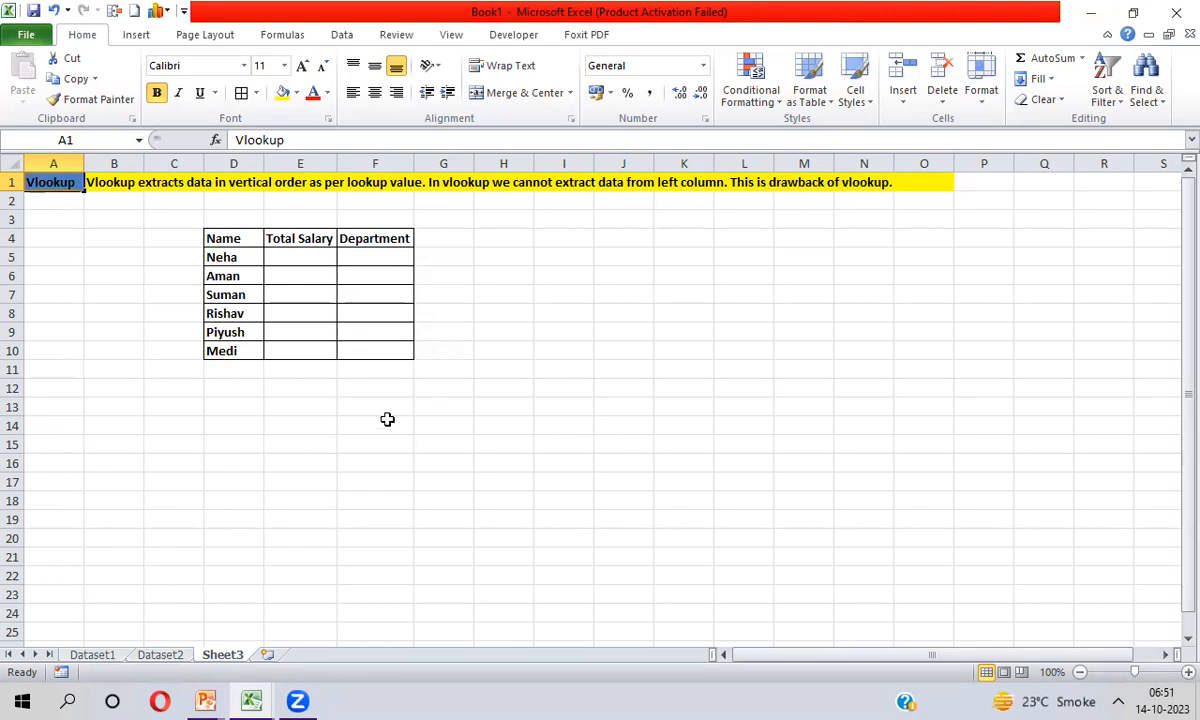
pyautogui.click(231, 258)
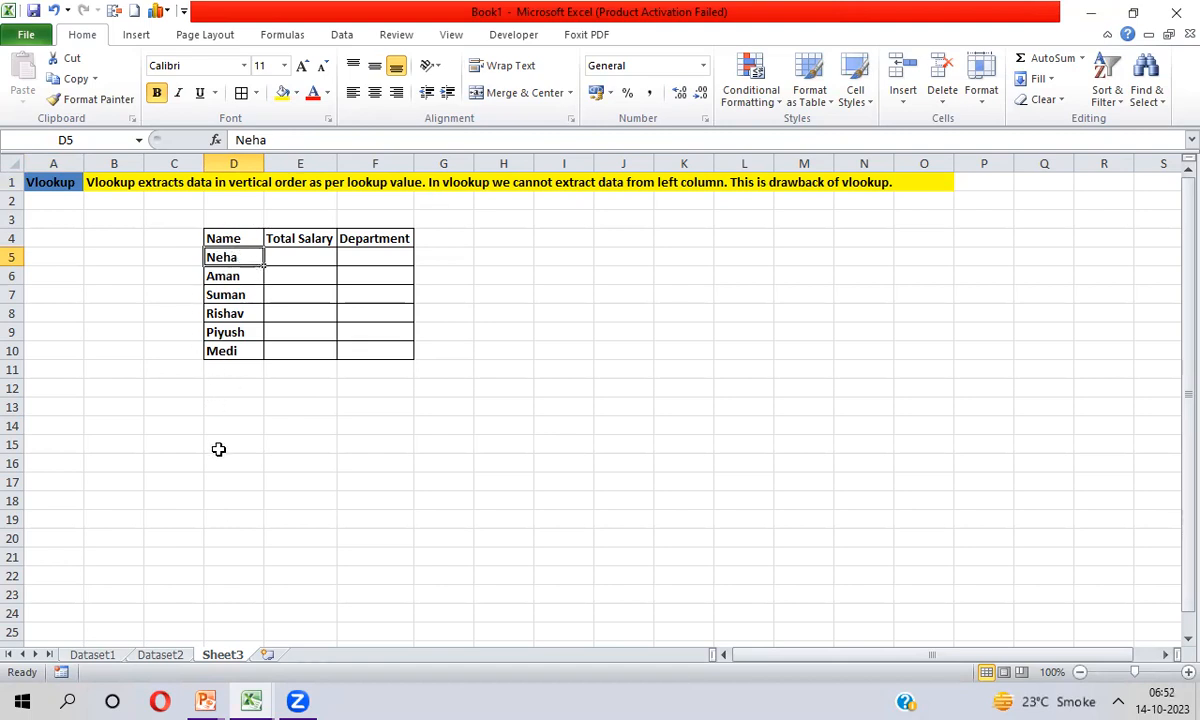
pyautogui.click(95, 698)
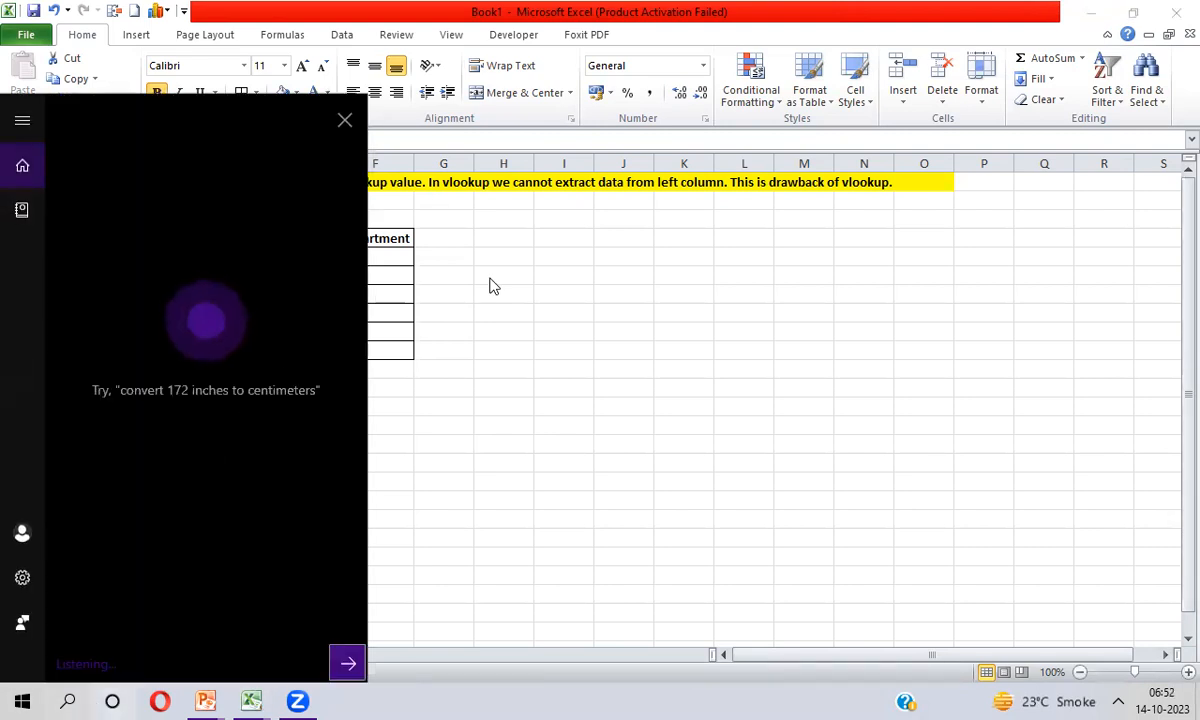
pyautogui.click(343, 124)
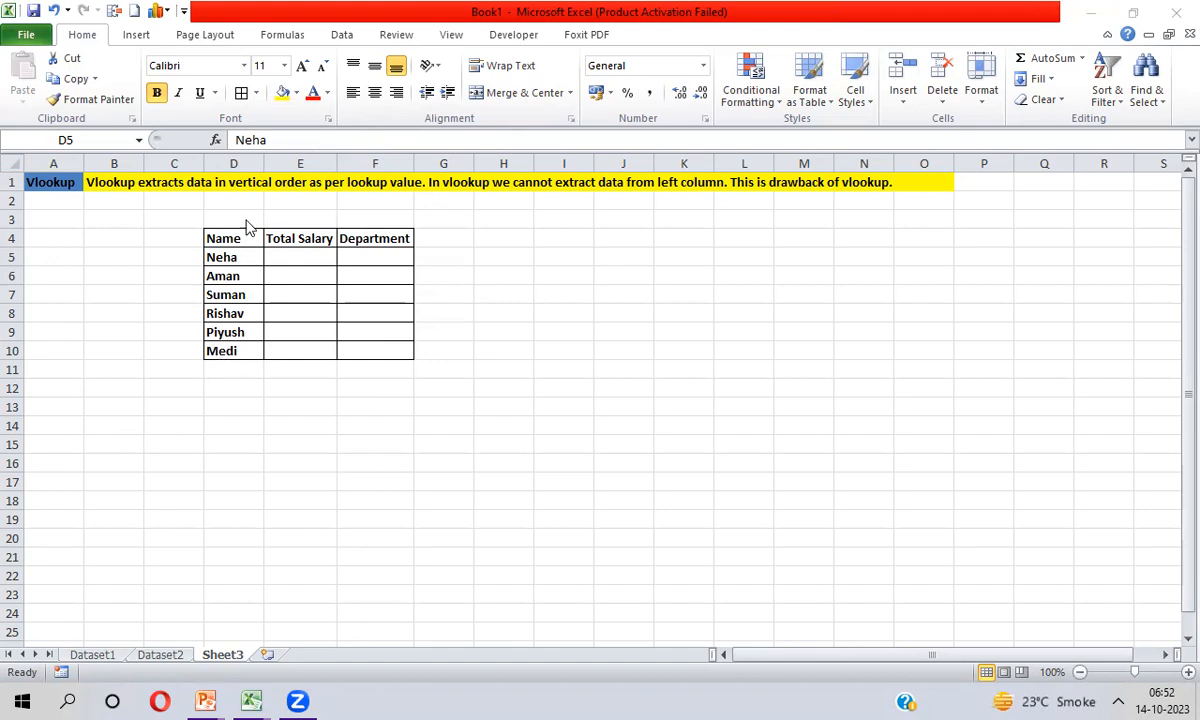
# Examine the Name column of Dataset1, look over Dataset2, and return to the lookup table on Sheet3
pyautogui.click(94, 655)
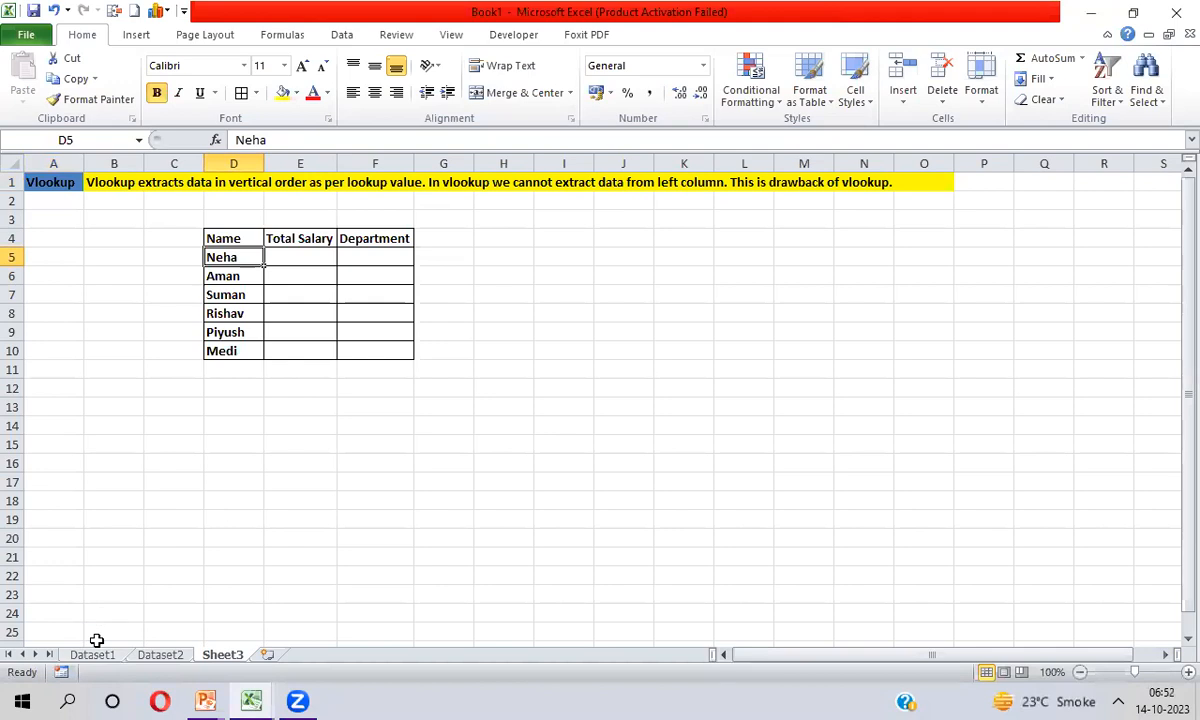
pyautogui.click(98, 655)
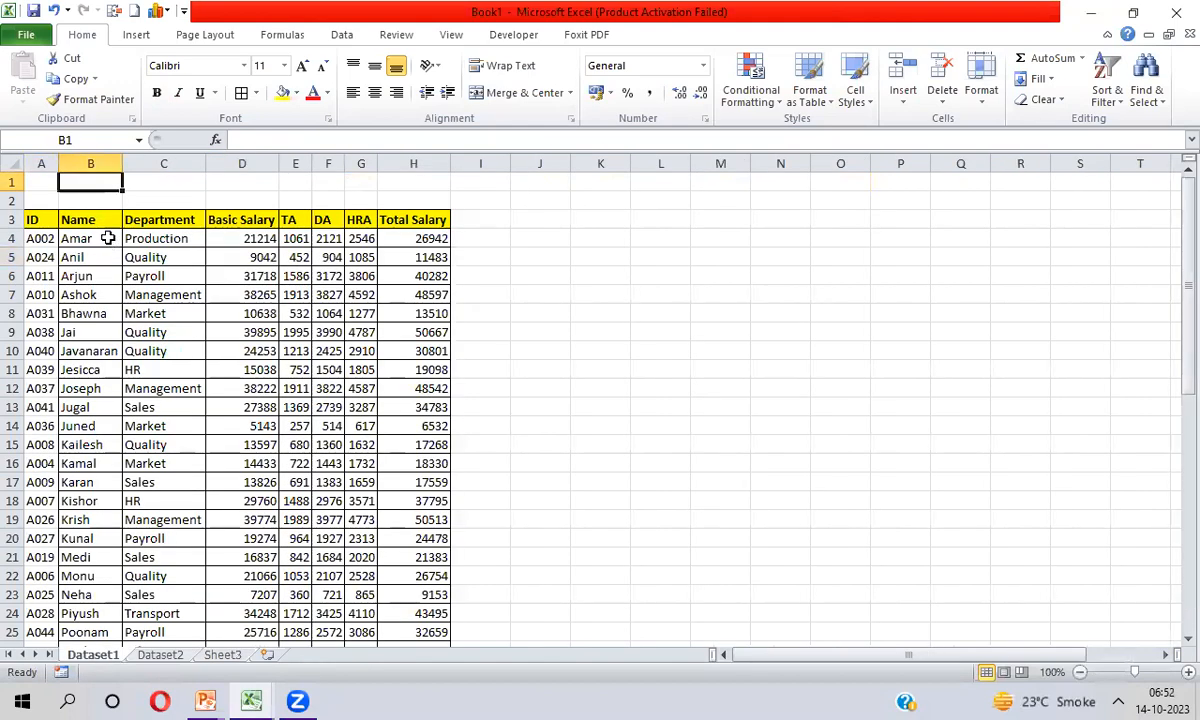
pyautogui.click(108, 238)
pyautogui.scroll(-10, 108, 238)
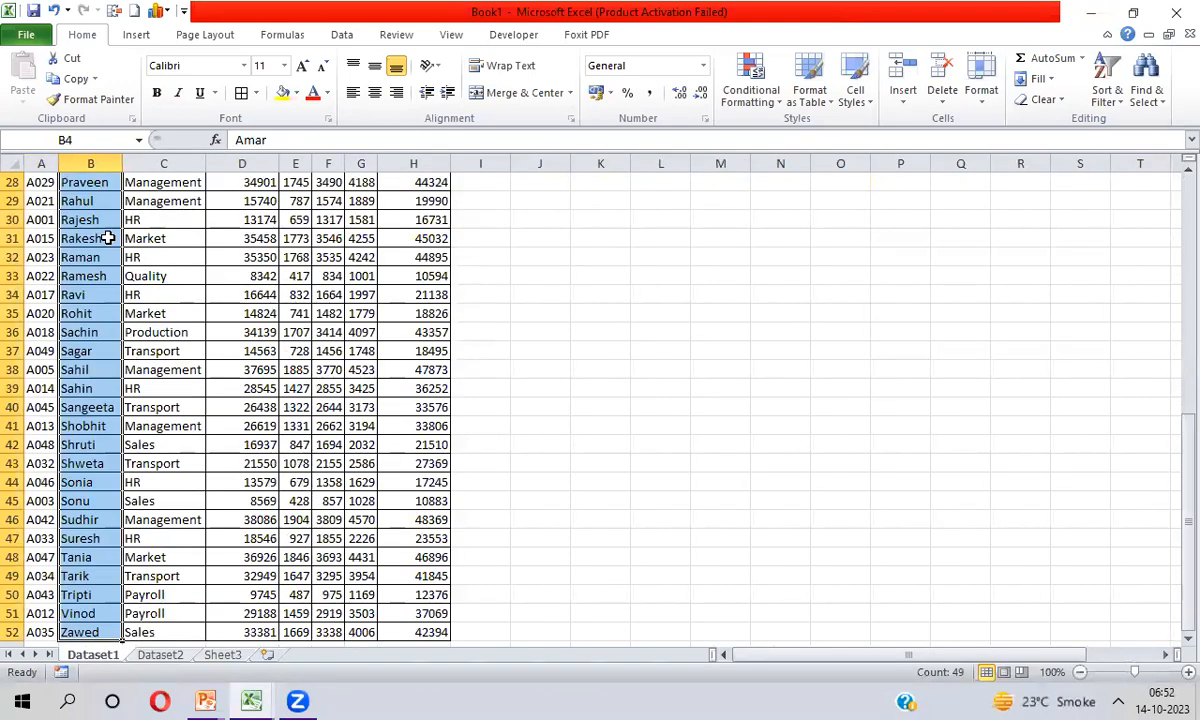
pyautogui.press('Up')
pyautogui.hotkey('ctrl', 'pagedown')
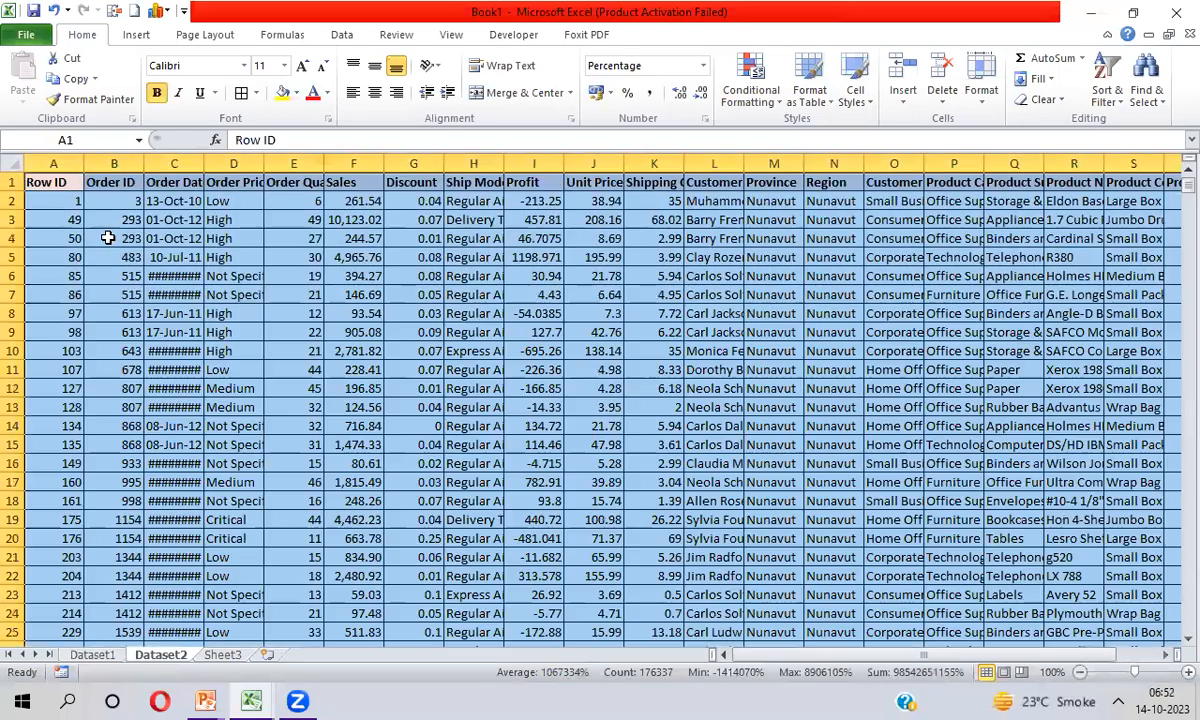
pyautogui.hotkey('ctrl', 'pagedown')
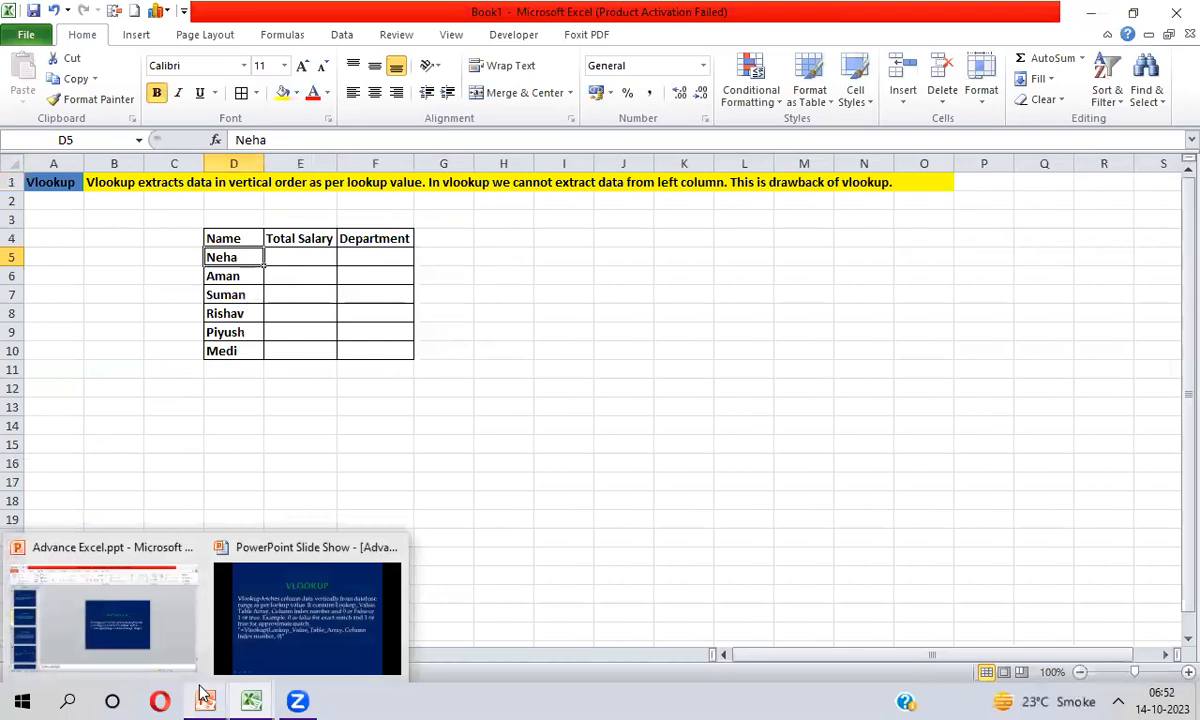
# Compare the Name column of Dataset1 with the names listed in the Sheet3 lookup table
pyautogui.hotkey('ctrl', 'pageup')
pyautogui.hotkey('ctrl', 'pageup')
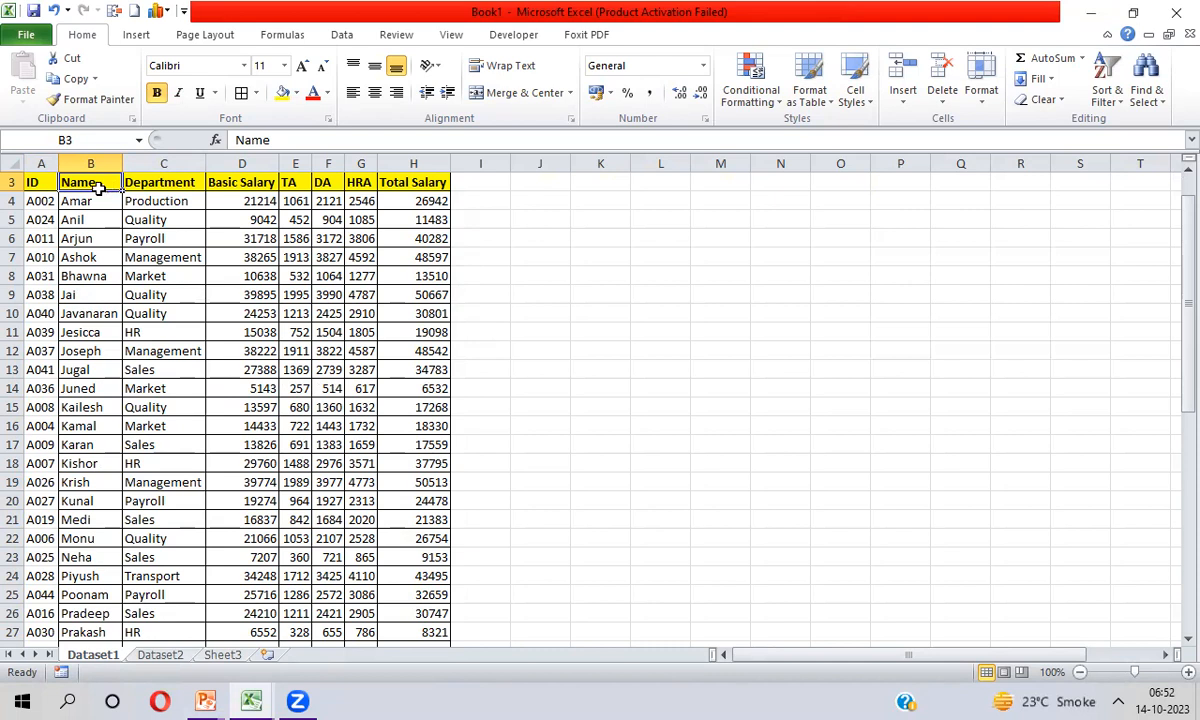
pyautogui.hotkey('ctrl', 'pagedown')
pyautogui.hotkey('ctrl', 'pagedown')
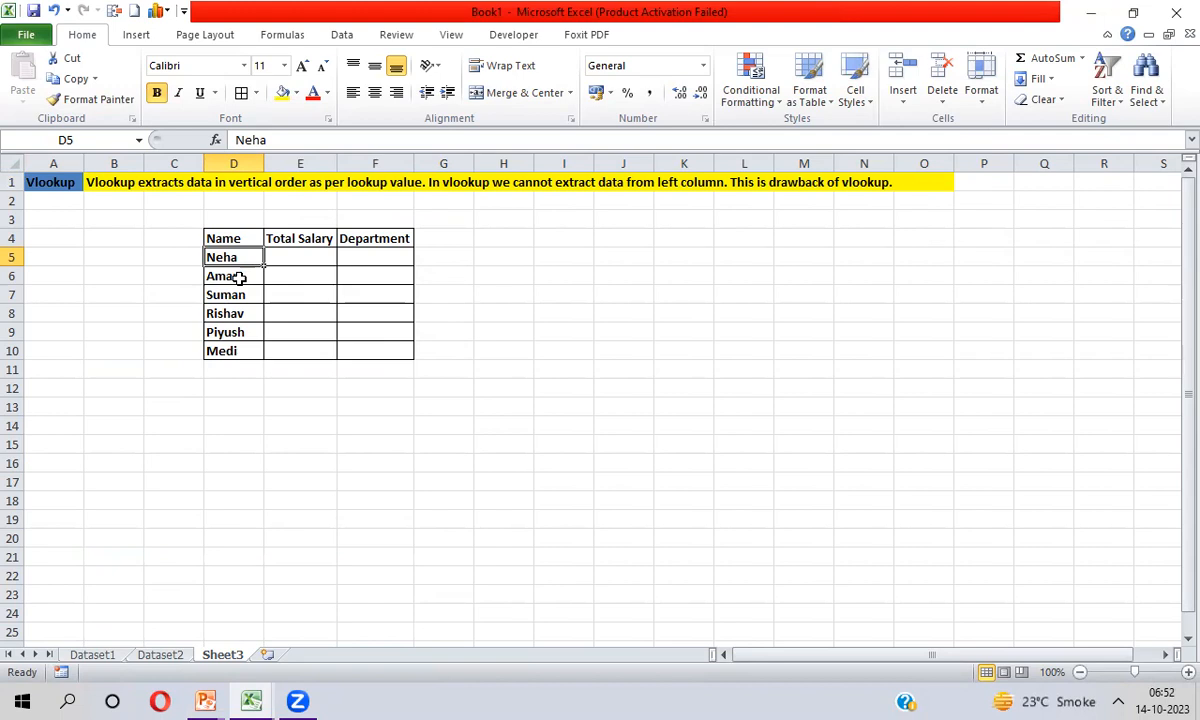
pyautogui.hotkey('ctrl', 'pageup')
pyautogui.hotkey('ctrl', 'pageup')
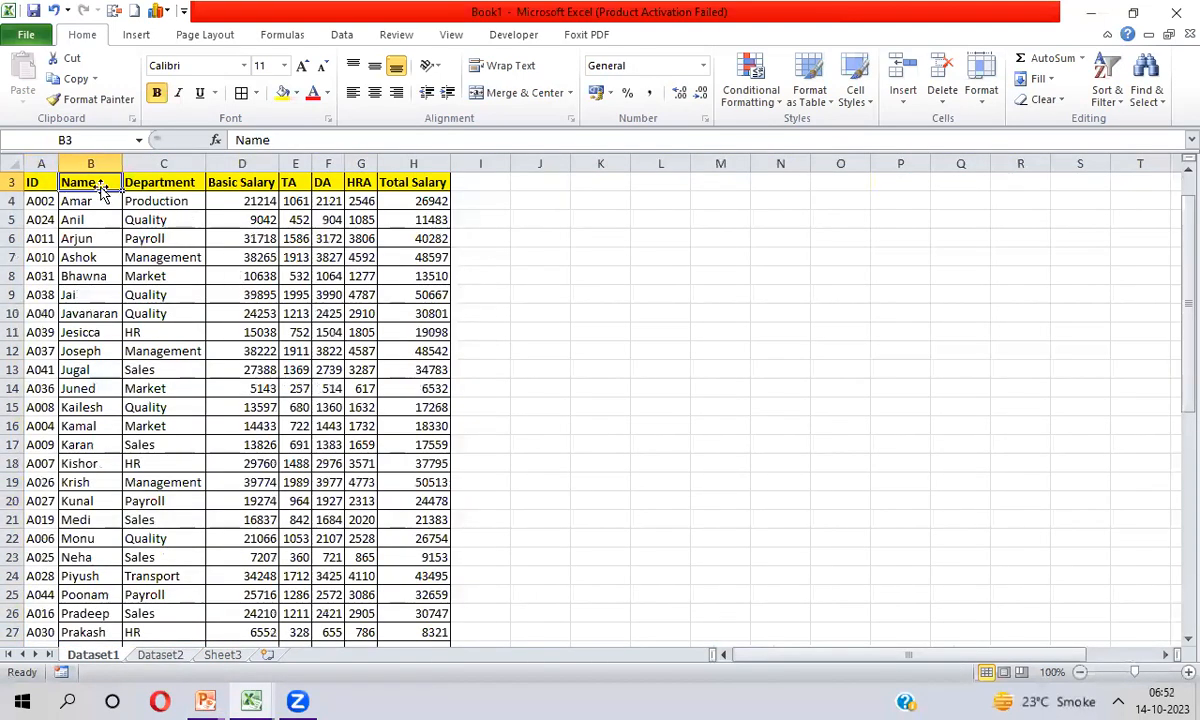
# Examine the full extent of the Name column and the ID column beside it in Dataset1
pyautogui.hotkey('ctrl', 'shift', 'Down')
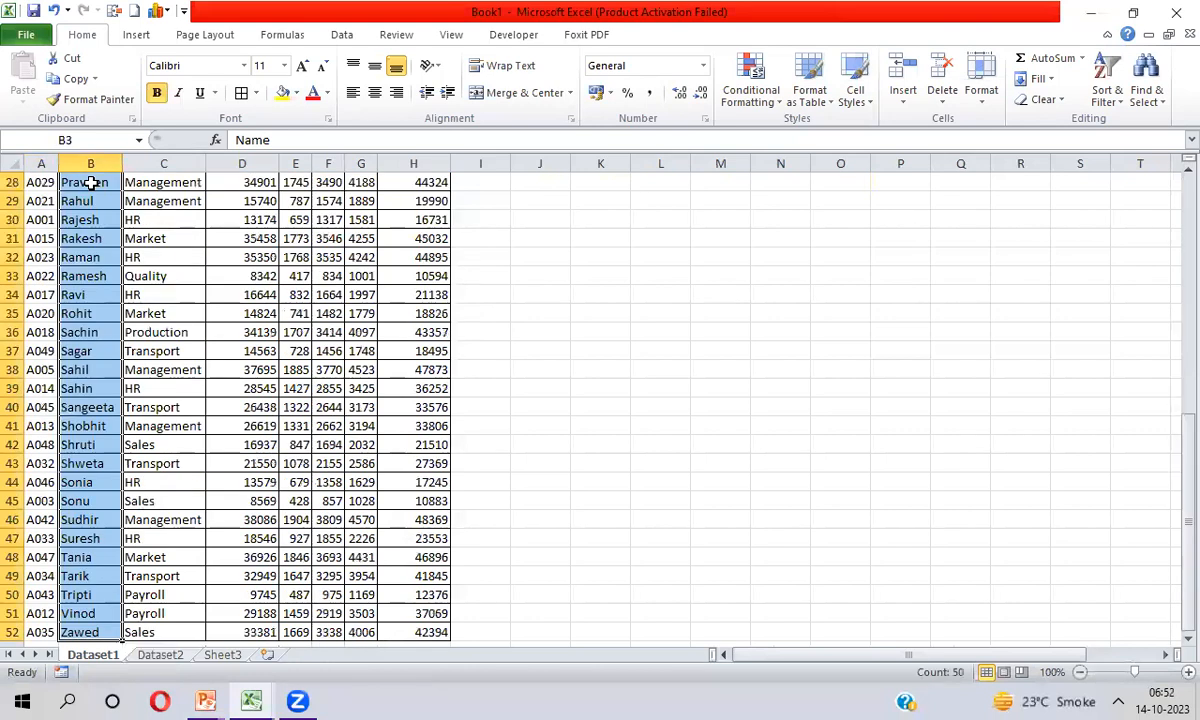
pyautogui.hotkey('ctrl', 'Up')
pyautogui.press('Left')
pyautogui.press('Down')
pyautogui.press('Down')
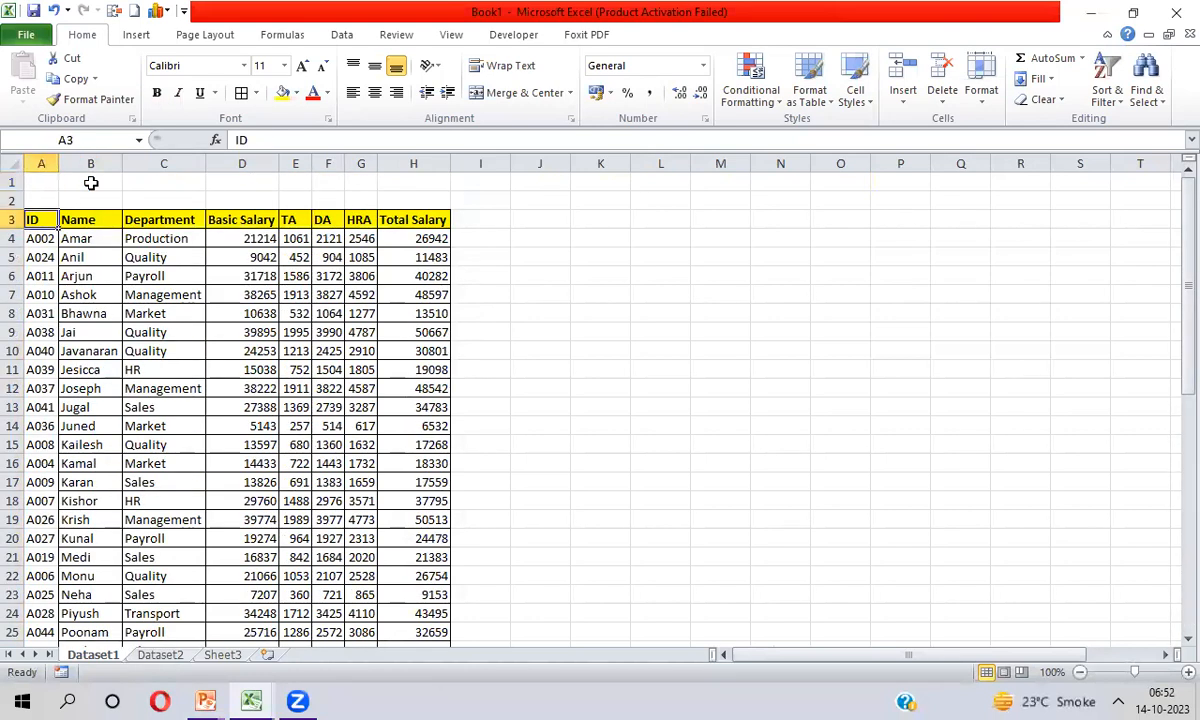
pyautogui.hotkey('ctrl', 'shift', 'Down')
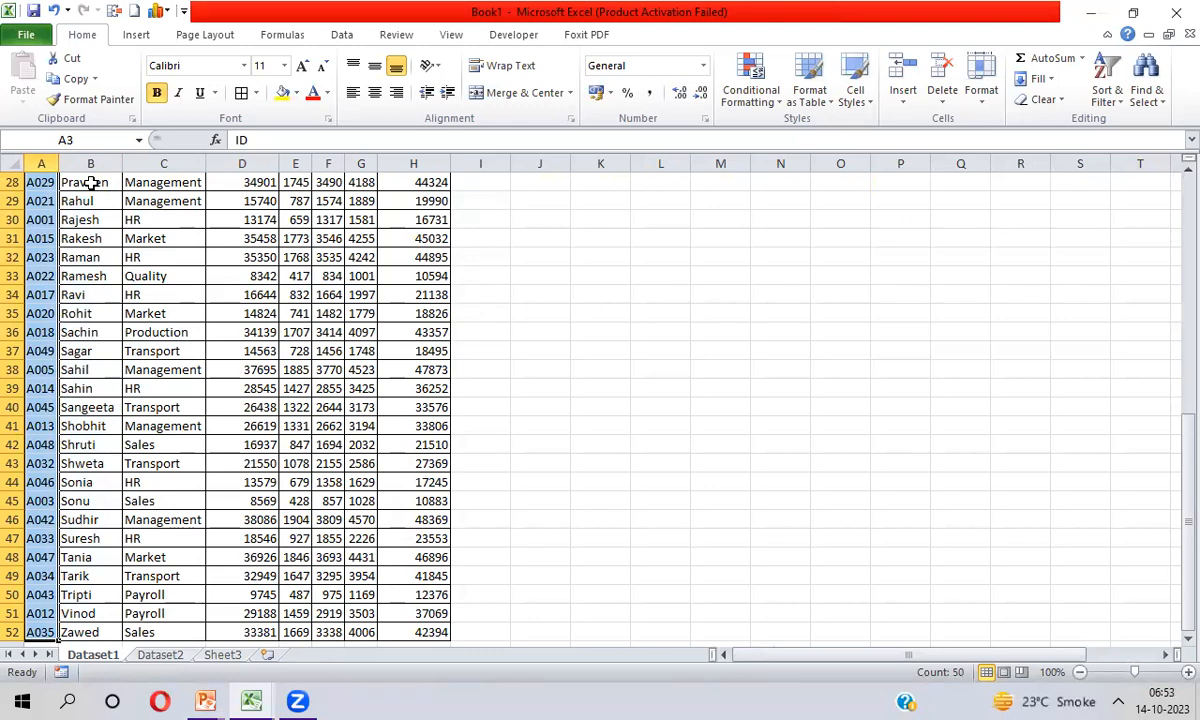
pyautogui.hotkey('ctrl', 'Up')
pyautogui.press('Down')
pyautogui.press('Down')
pyautogui.press('Right')
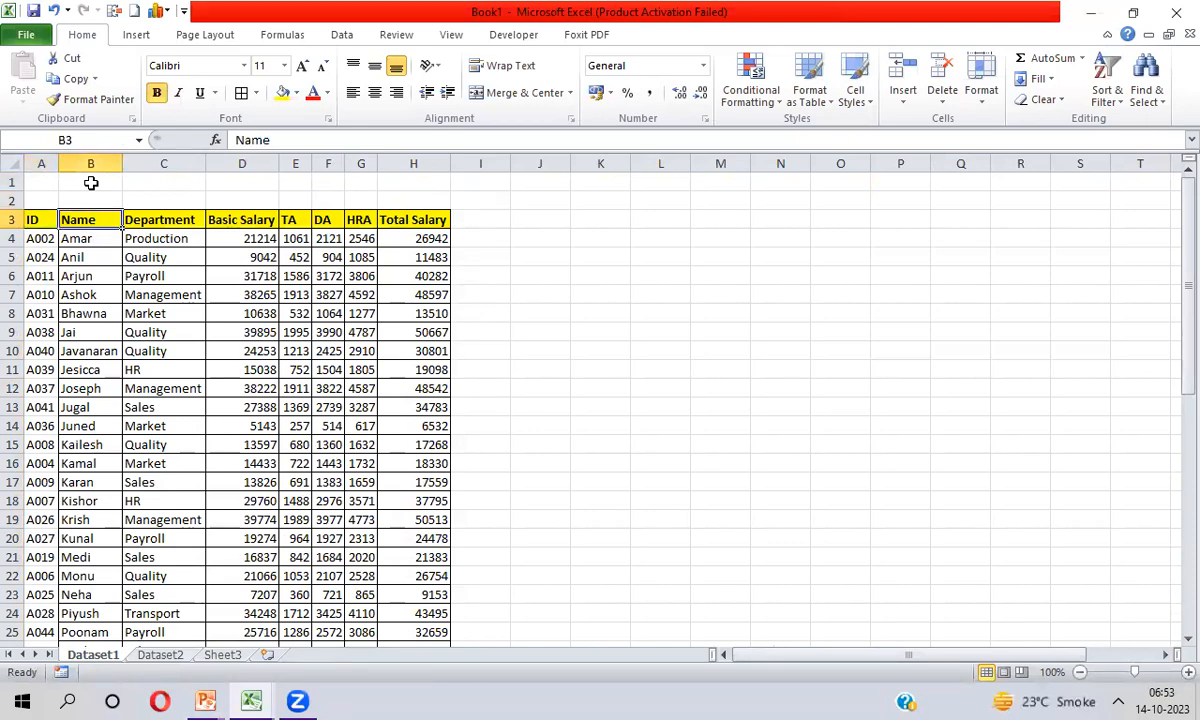
# Examine the Dataset1 range from the Name column through Total Salary, B3:H52, as the possible table array
pyautogui.hotkey('ctrl', 'shift', 'Right')
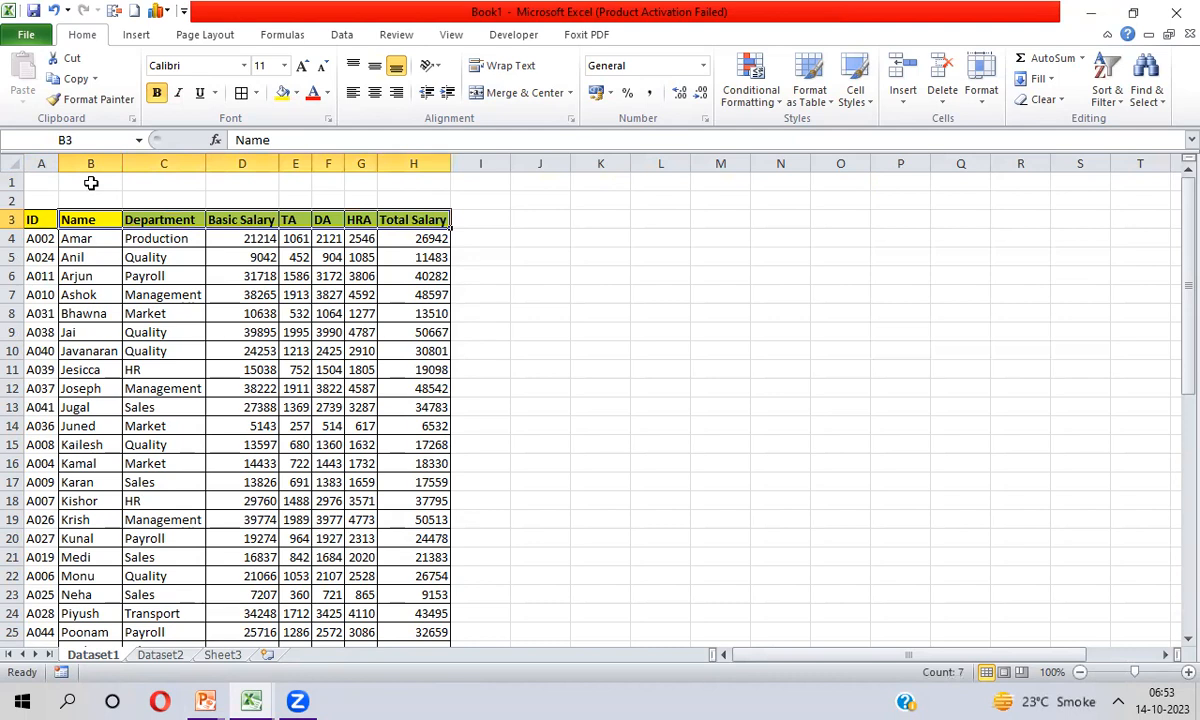
pyautogui.hotkey('ctrl', 'shift', 'Left')
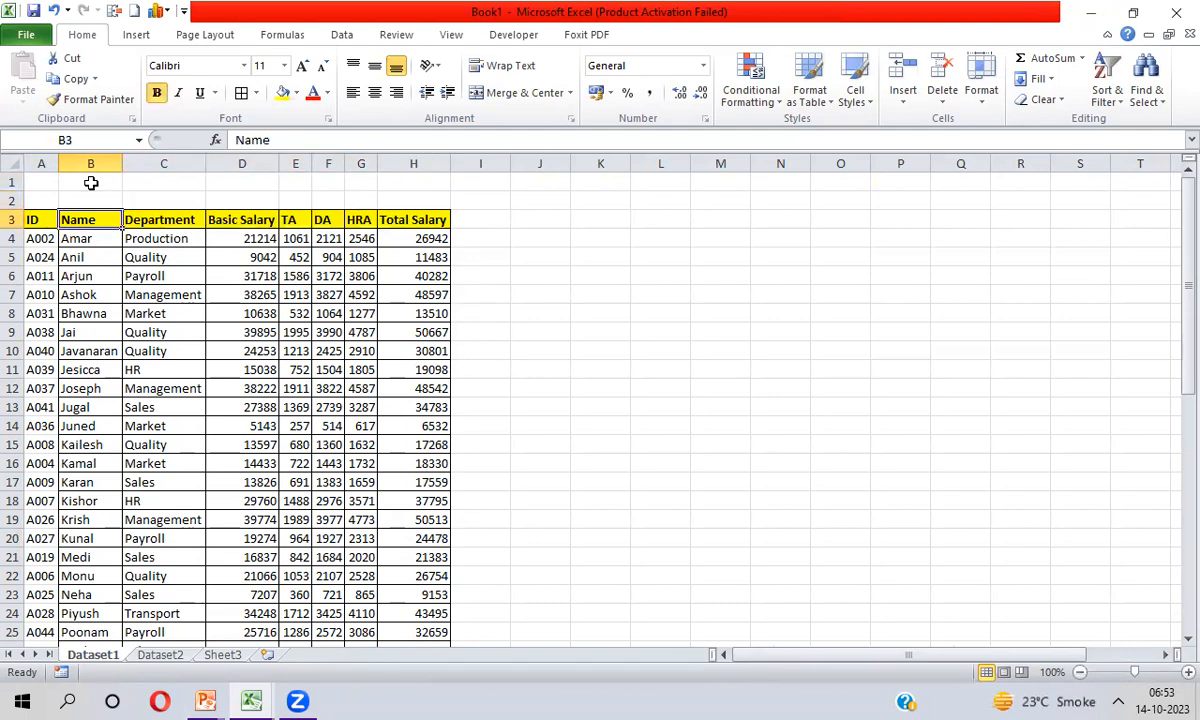
pyautogui.hotkey('ctrl', 'shift', 'Right')
pyautogui.hotkey('ctrl', 'shift', 'Down')
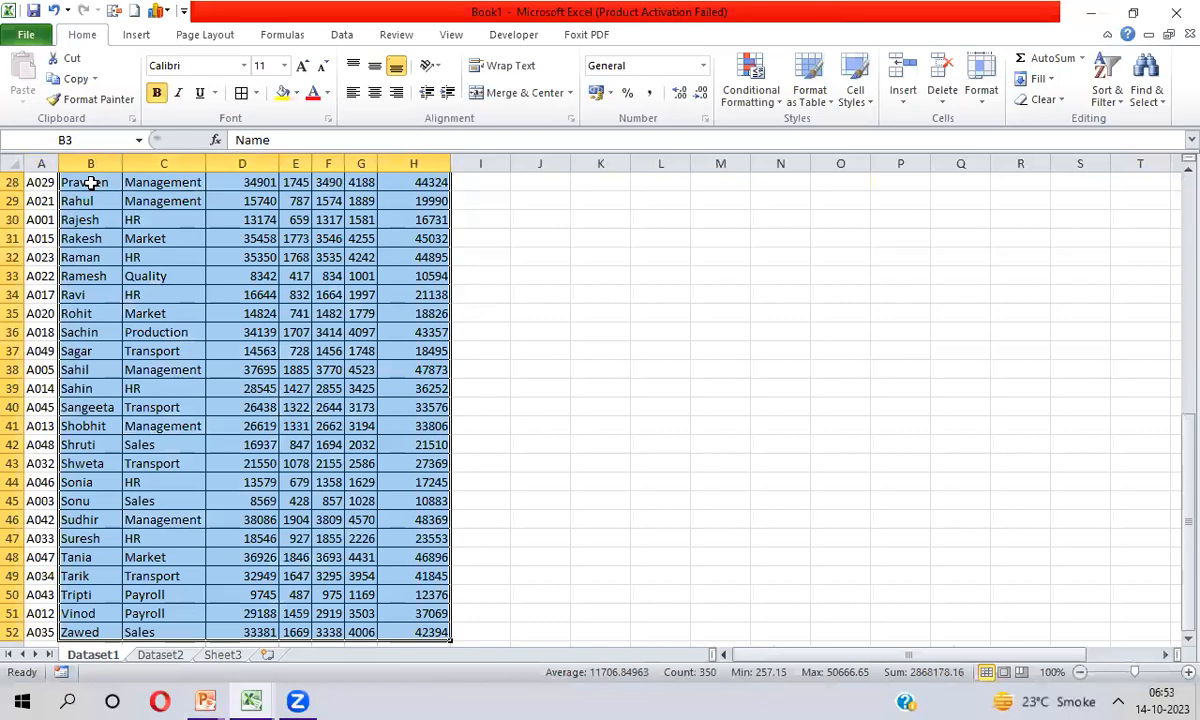
pyautogui.hotkey('ctrl', 'Up')
pyautogui.hotkey('ctrl', 'Down')
pyautogui.press('Left')
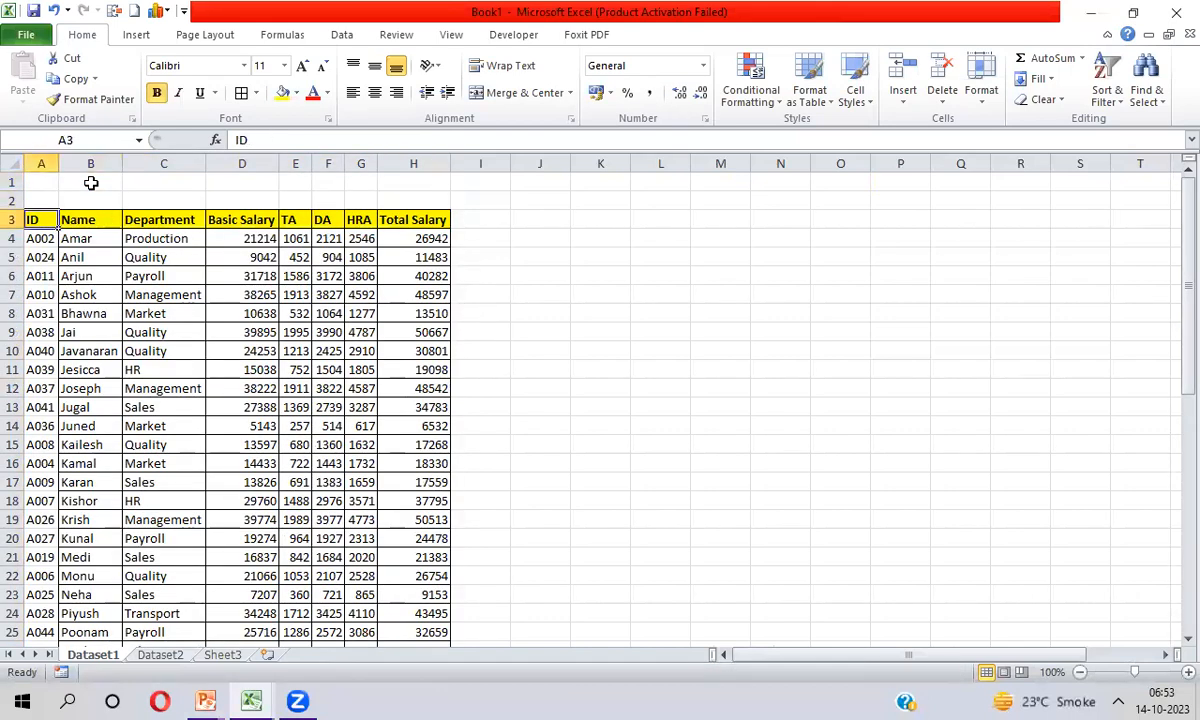
# Highlight the ID and Name columns of Dataset1 together, A3:B52, for inspection
pyautogui.hotkey('ctrl', 'shift', 'Down')
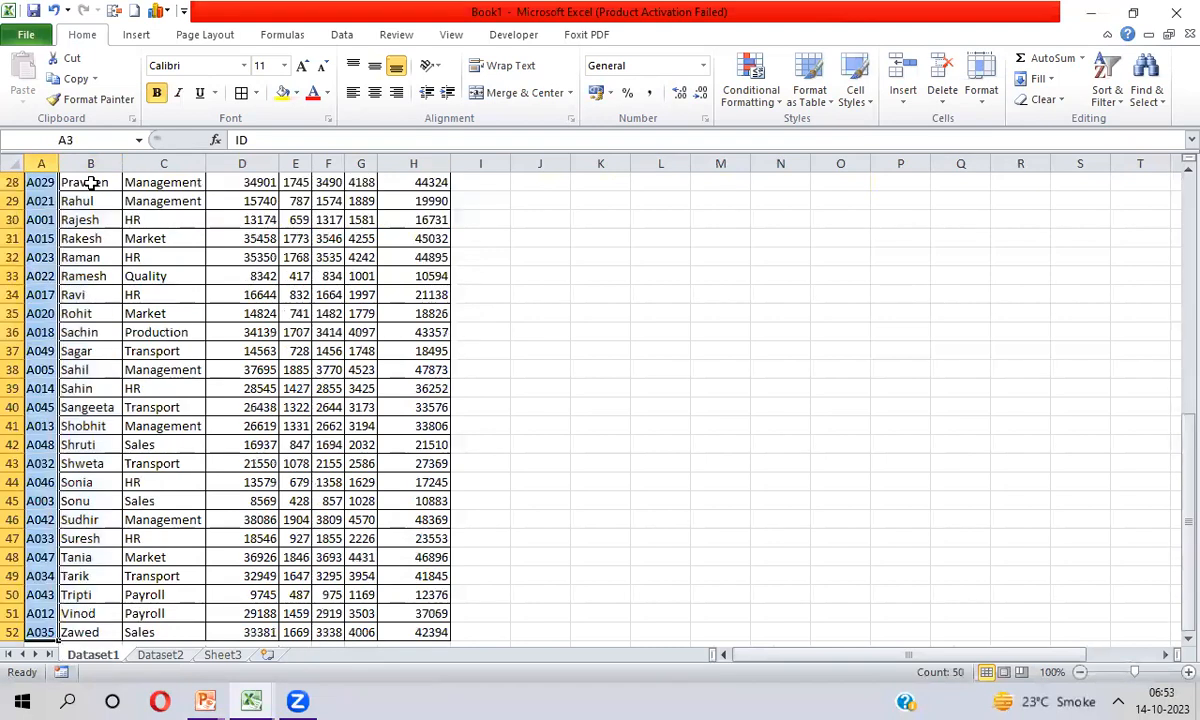
pyautogui.hotkey('shift', 'Right')
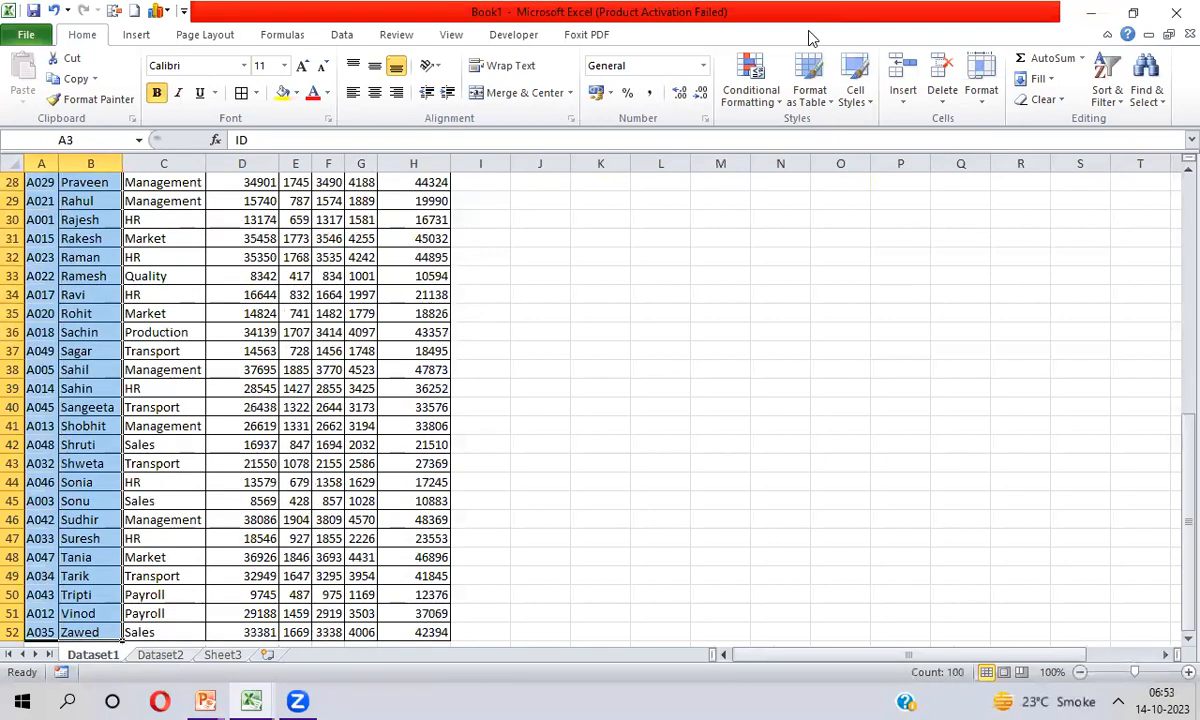
pyautogui.moveTo(1174, 458); pyautogui.dragTo(1172, 200)
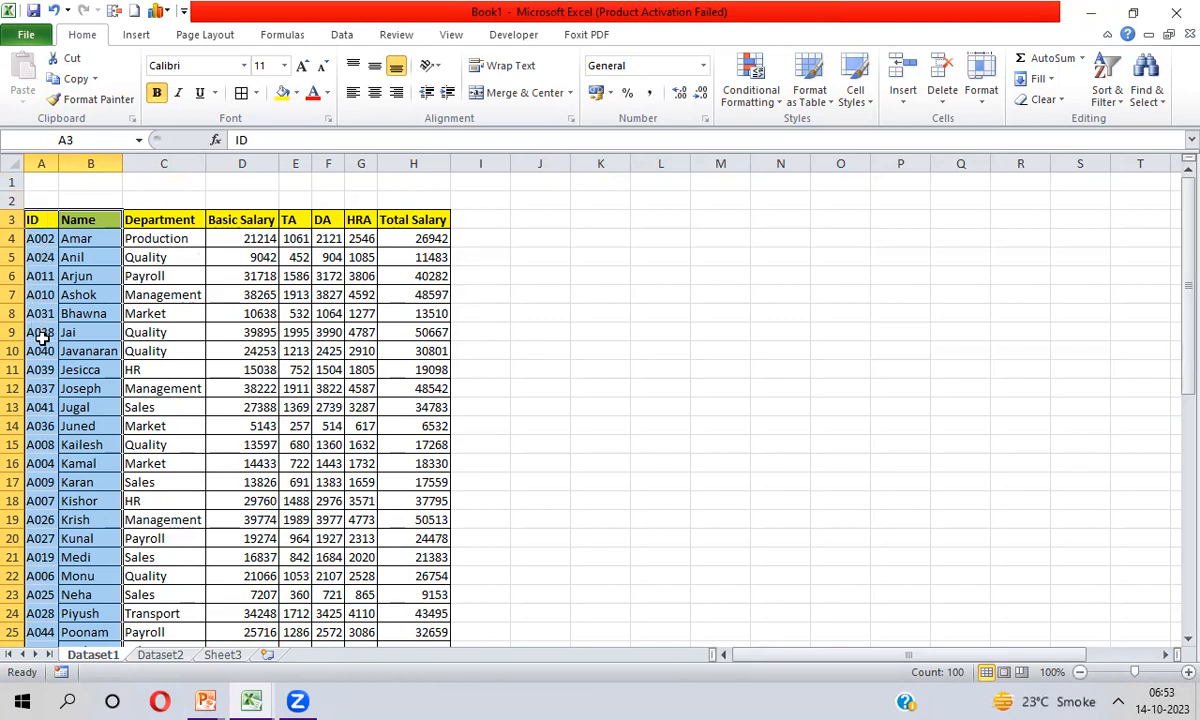
# Examine the Dataset1 columns to the right of Name, from Department through Total Salary, down to row 52
pyautogui.click(131, 215)
pyautogui.press('Right')
pyautogui.press('Right')
pyautogui.press('Right')
pyautogui.press('Right')
pyautogui.press('Right')
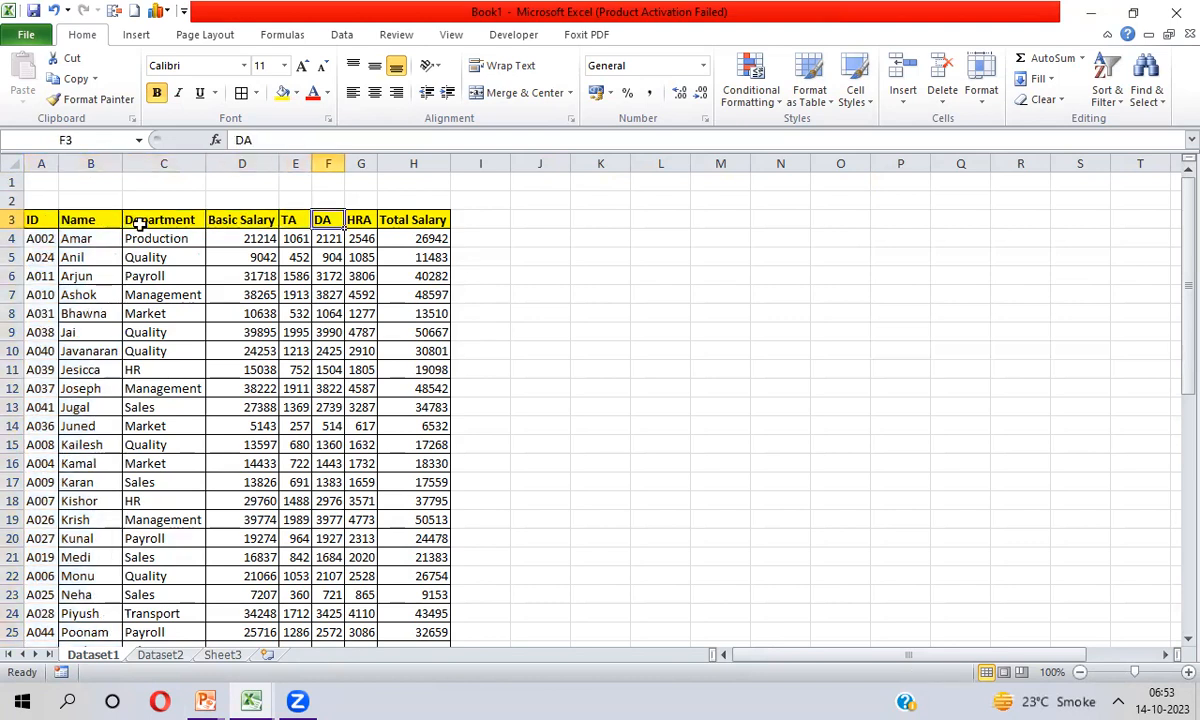
pyautogui.press('Left')
pyautogui.press('Left')
pyautogui.press('Left')
pyautogui.press('Left')
pyautogui.press('Left')
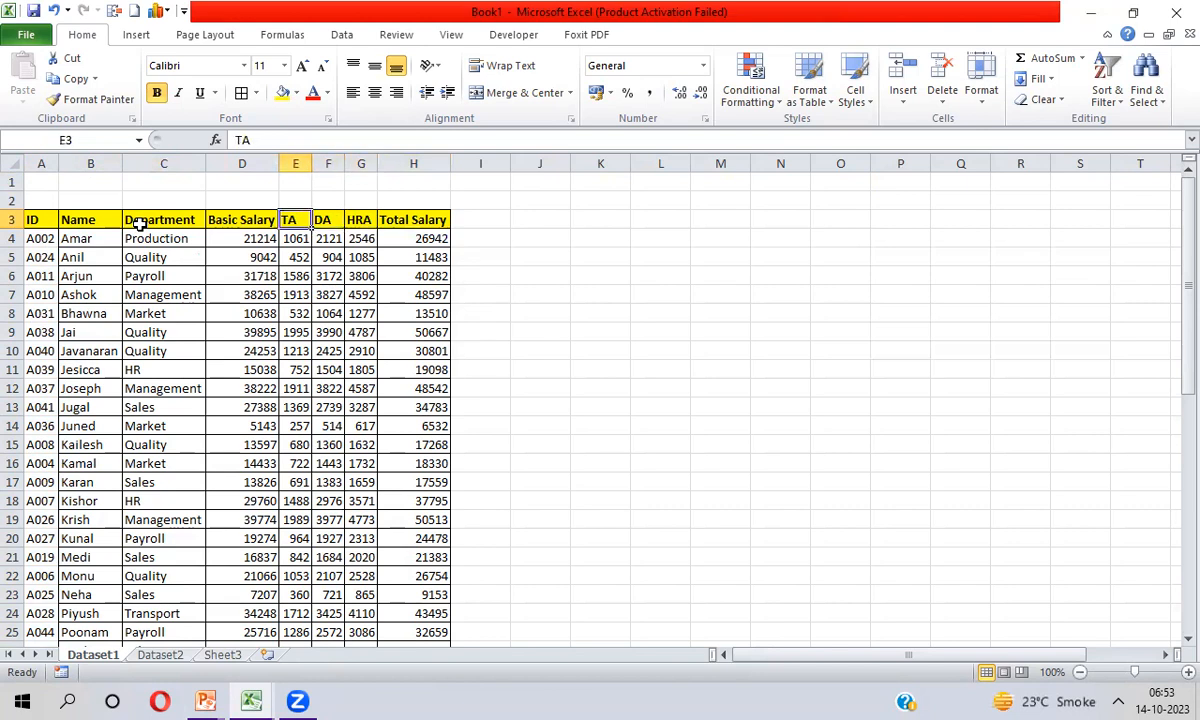
pyautogui.hotkey('ctrl', 'shift', 'Right')
pyautogui.hotkey('ctrl', 'shift', 'Down')
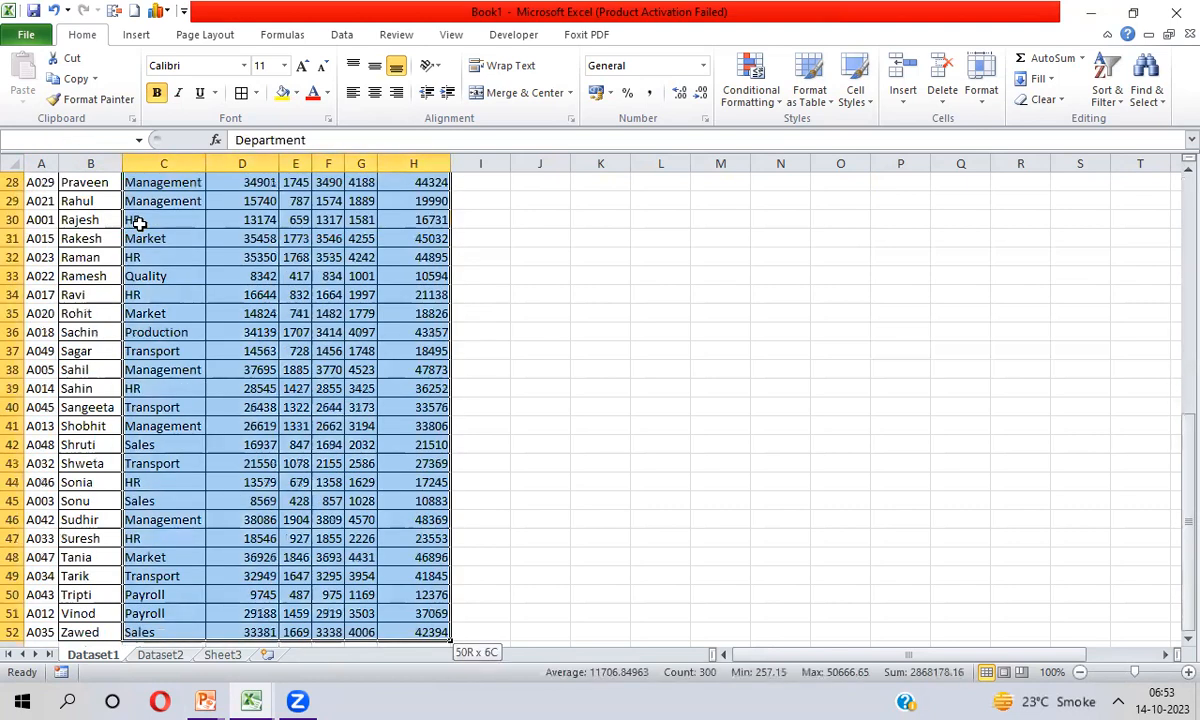
pyautogui.hotkey('ctrl', 'Up')
pyautogui.press('Down')
pyautogui.press('Down')
pyautogui.press('Down')
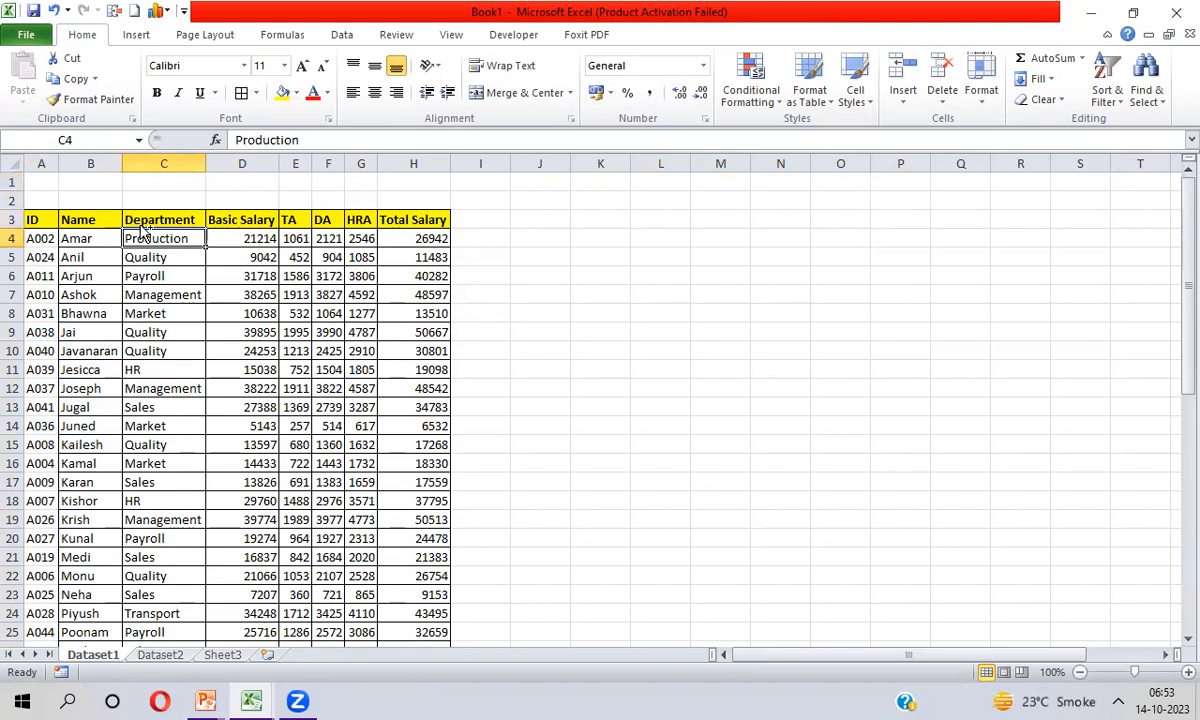
# Return to Sheet3 by way of Dataset2 and check the Total Salary and Department headings in the lookup table
pyautogui.hotkey('ctrl', 'pagedown')
pyautogui.hotkey('ctrl', 'a')
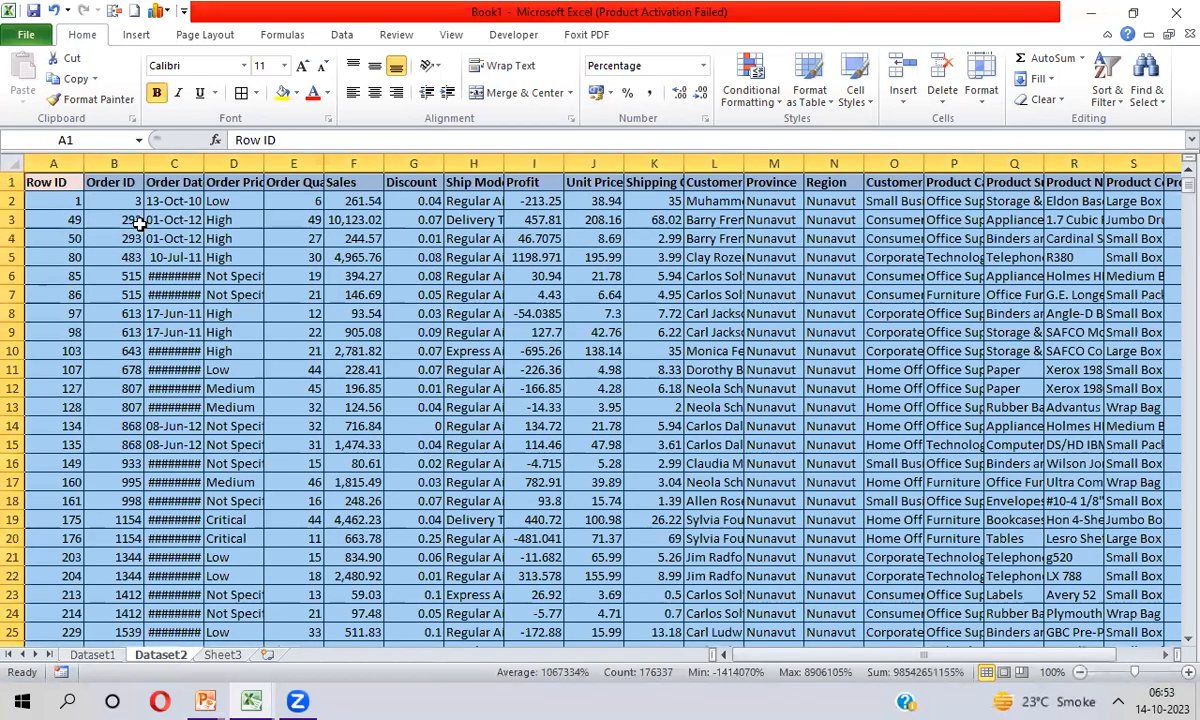
pyautogui.hotkey('ctrl', 'pagedown')
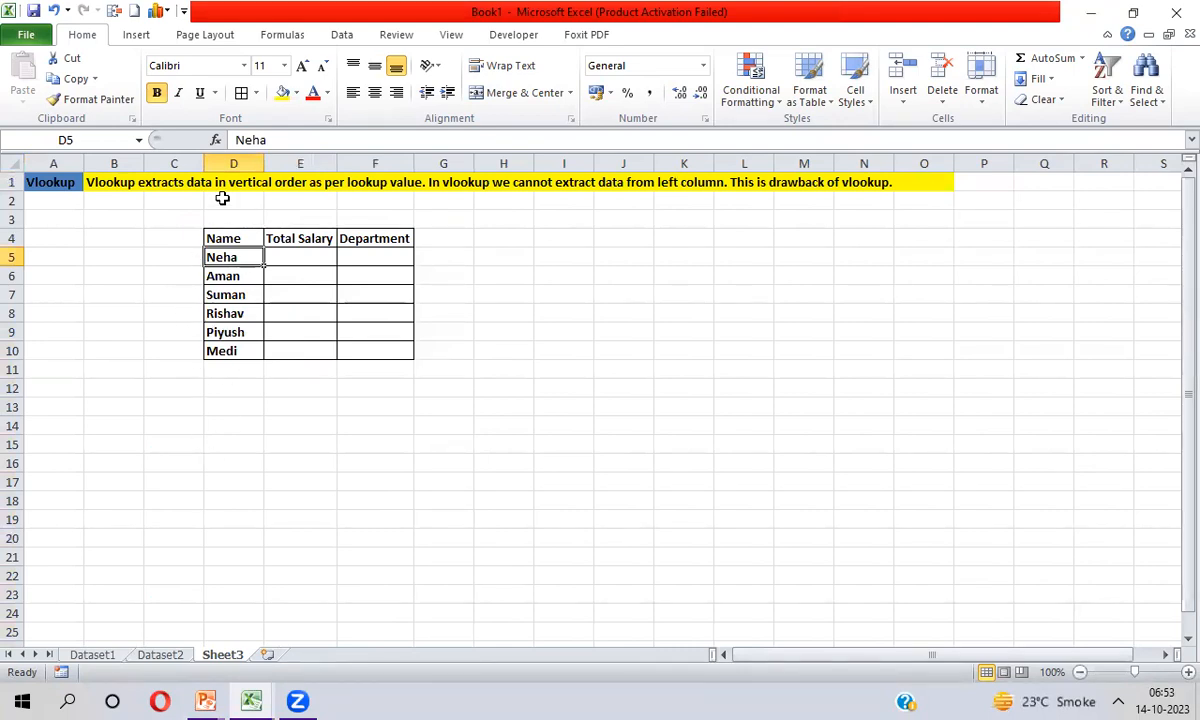
pyautogui.click(288, 238)
pyautogui.press('Right')
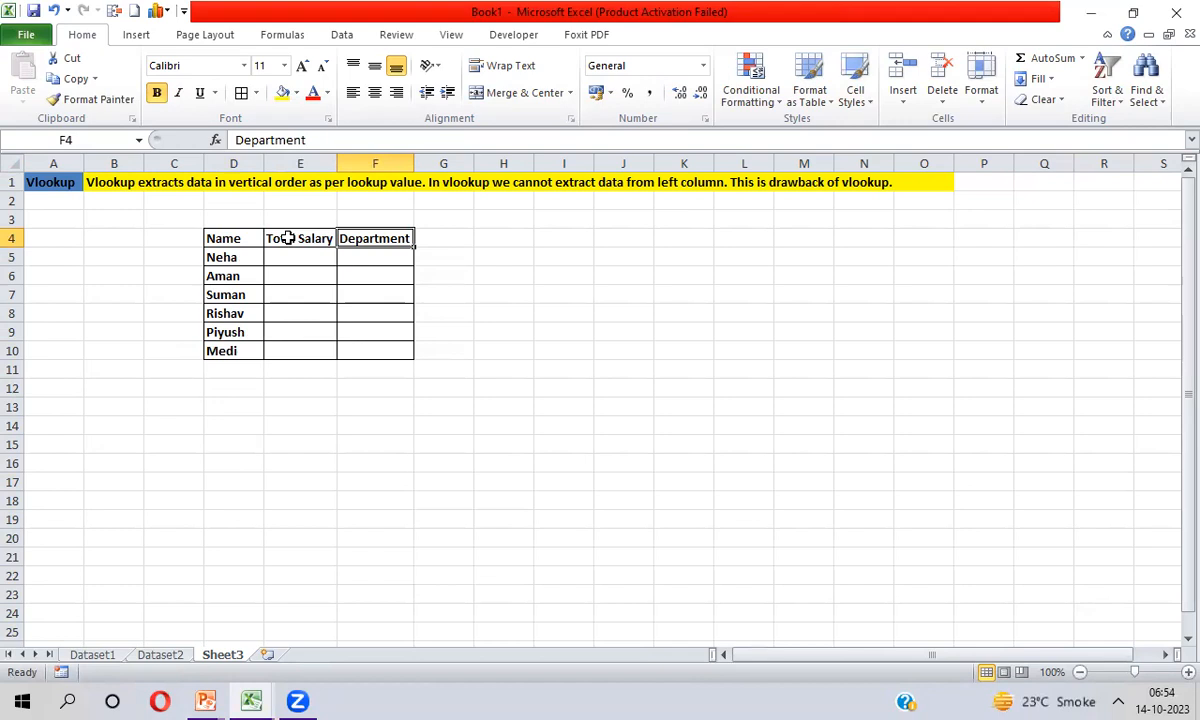
# Begin a VLOOKUP formula in cell E5 under Total Salary, with the column-locked reference $D5 as the lookup value
pyautogui.click(288, 238)
pyautogui.press('Down')
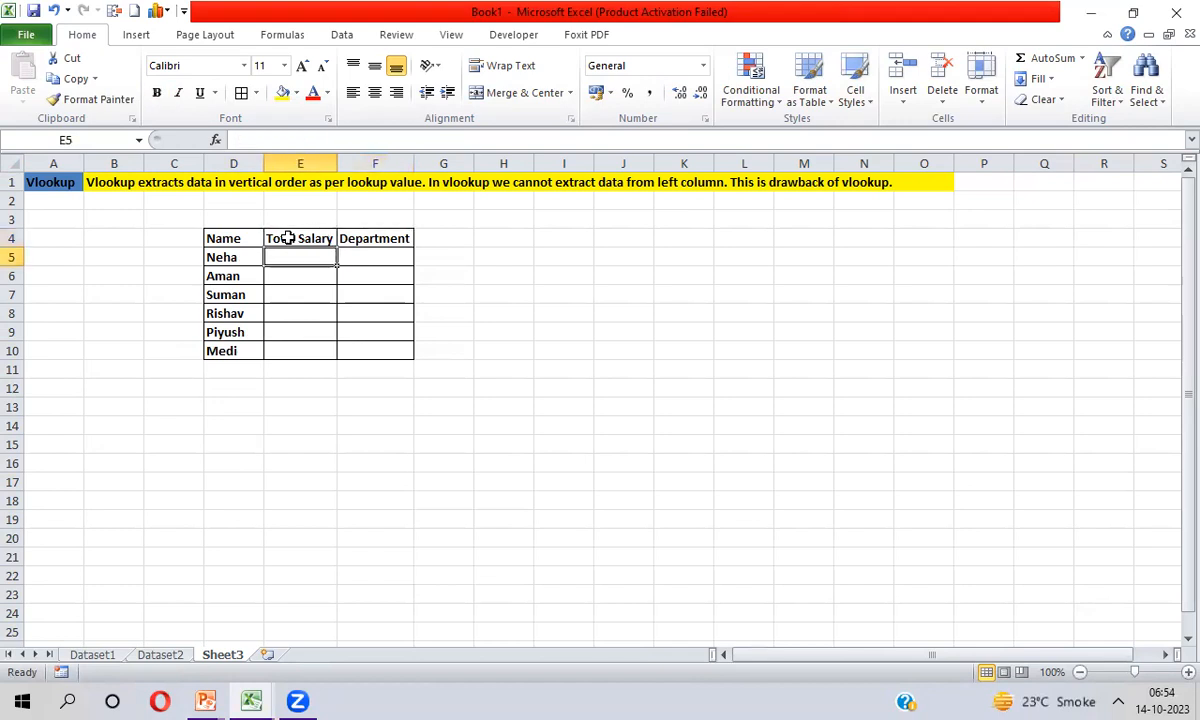
pyautogui.write('=vl')
pyautogui.press('Tab')
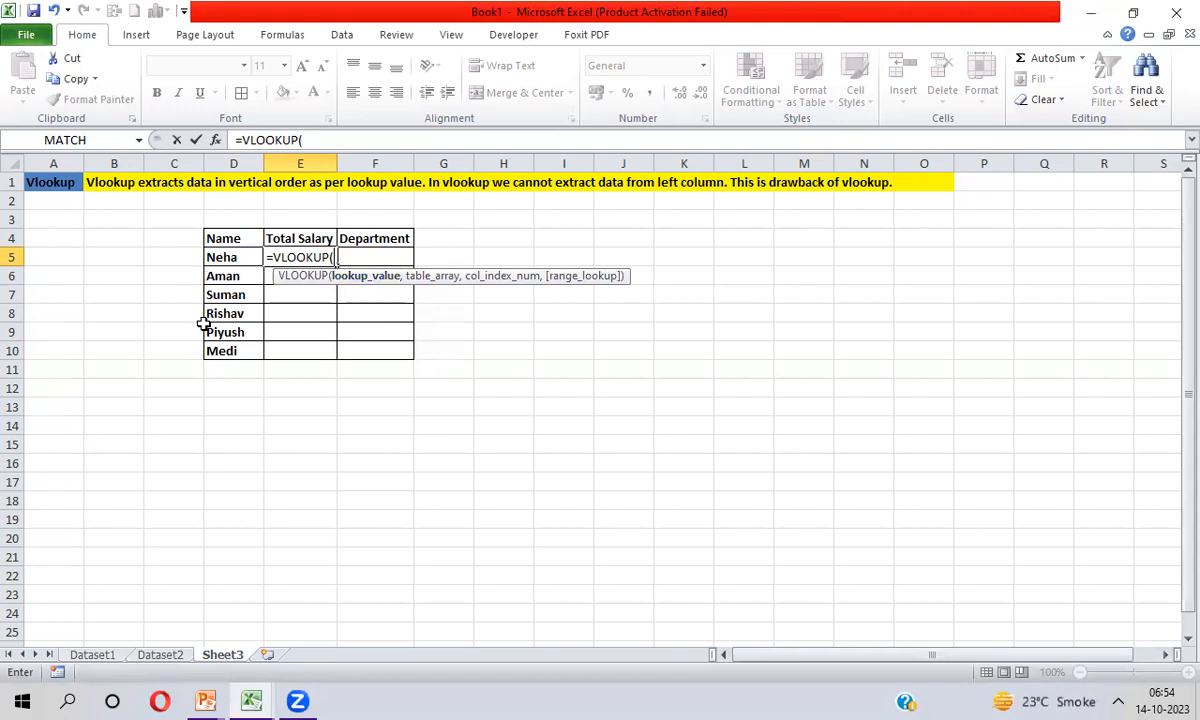
pyautogui.click(242, 257)
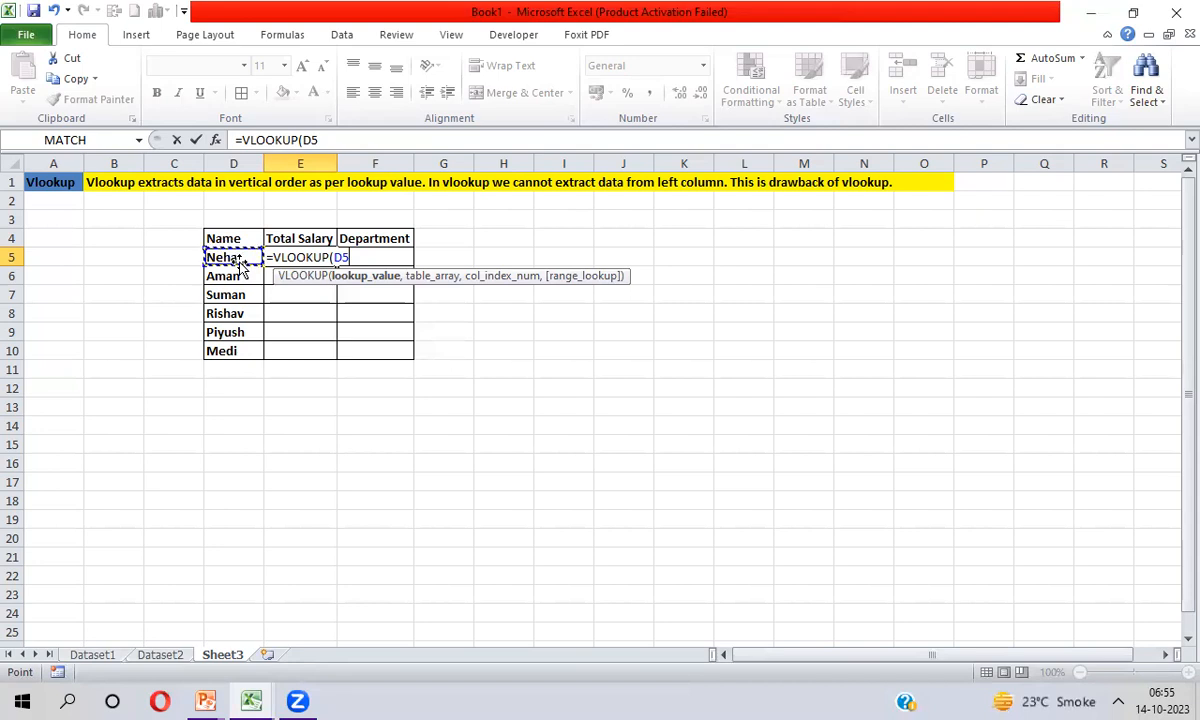
pyautogui.press('F4')
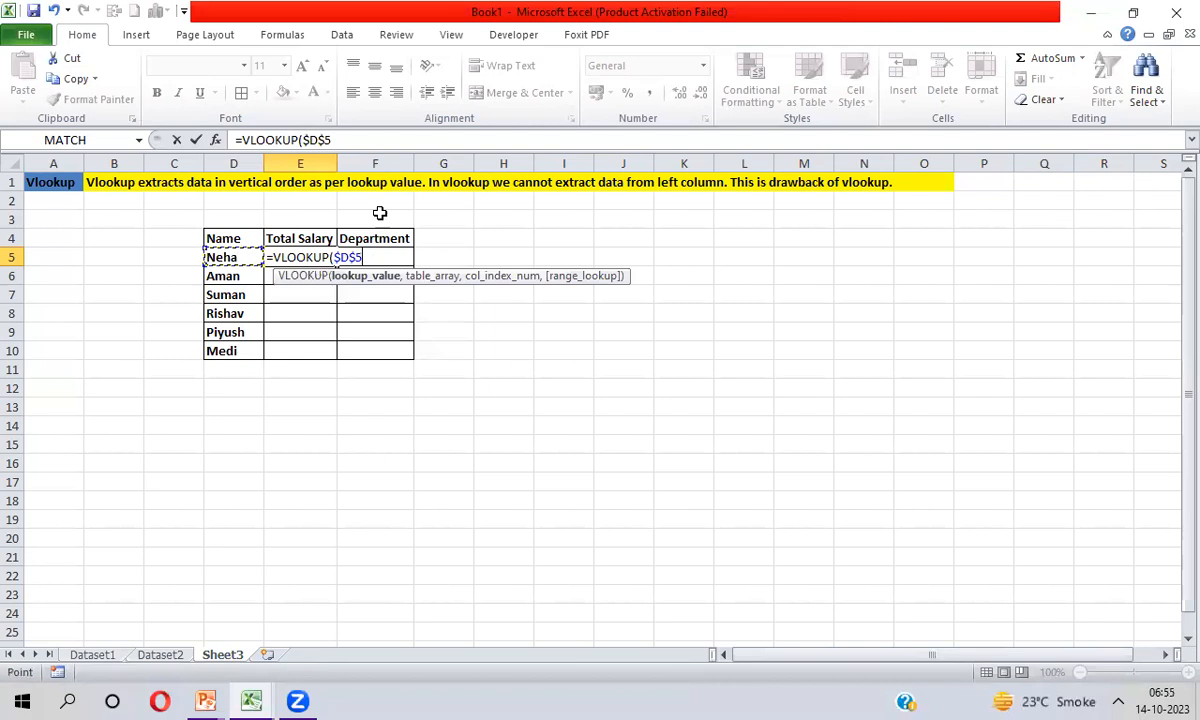
pyautogui.press('F4')
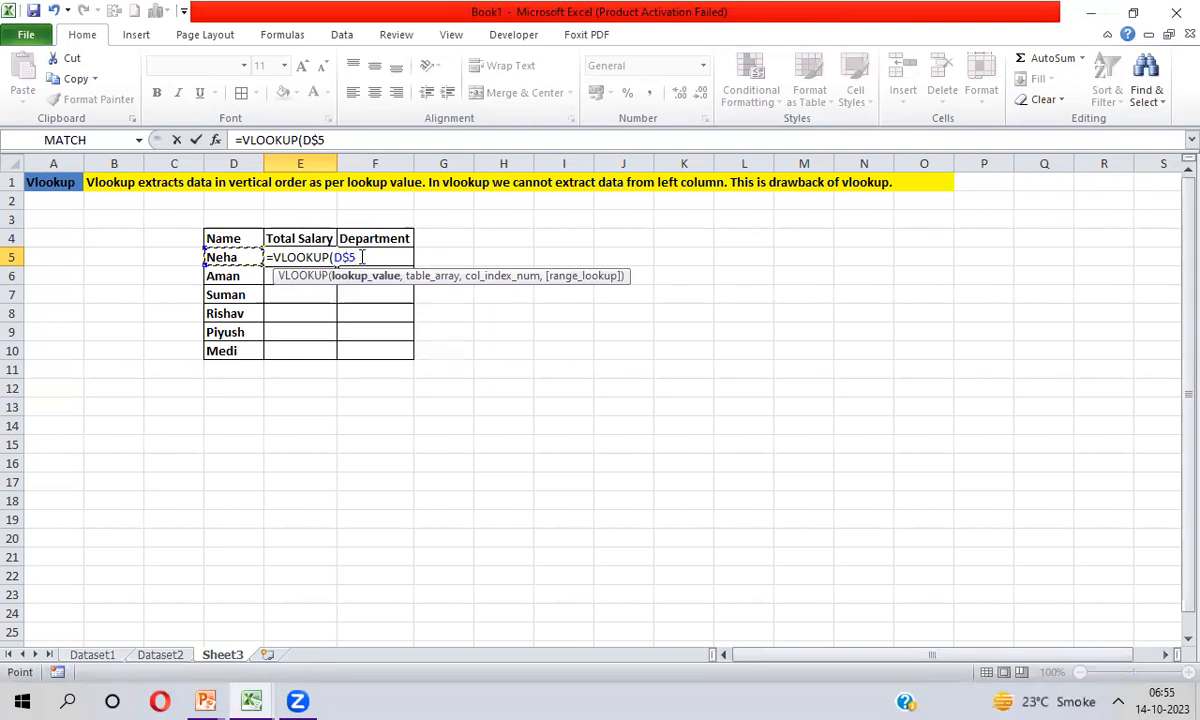
pyautogui.press('F4')
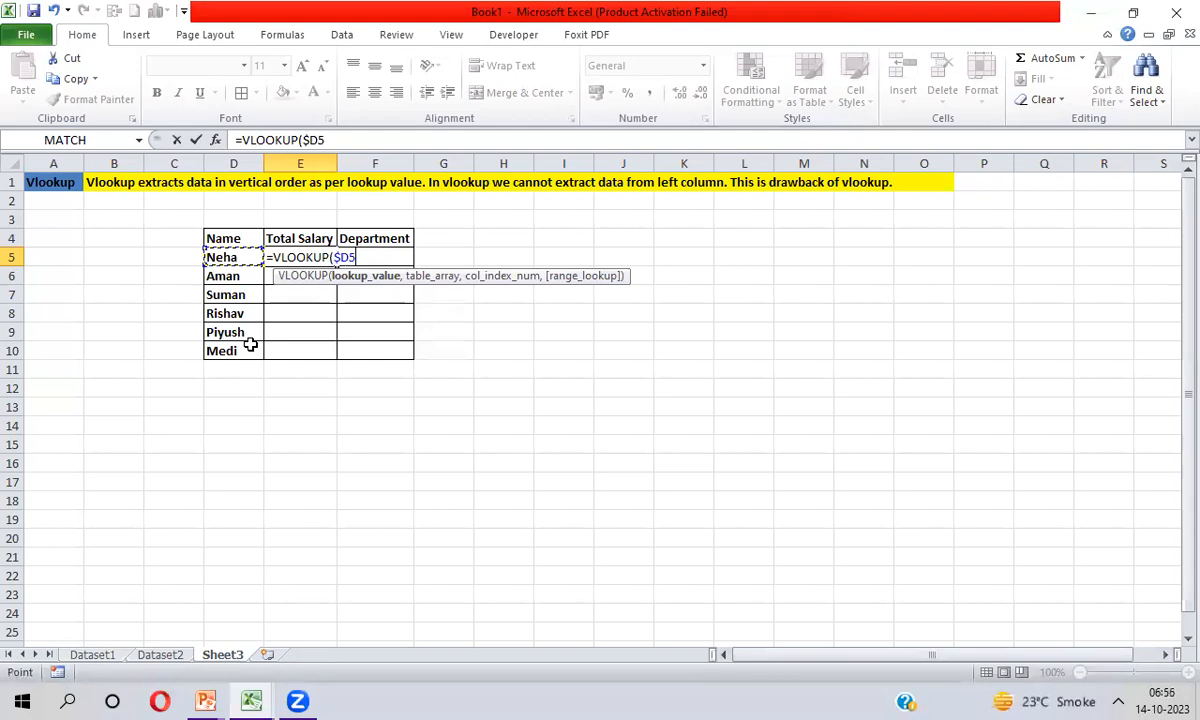
# Move on to the table array argument of the E5 formula and display the Dataset1 sheet for it
pyautogui.write(',')
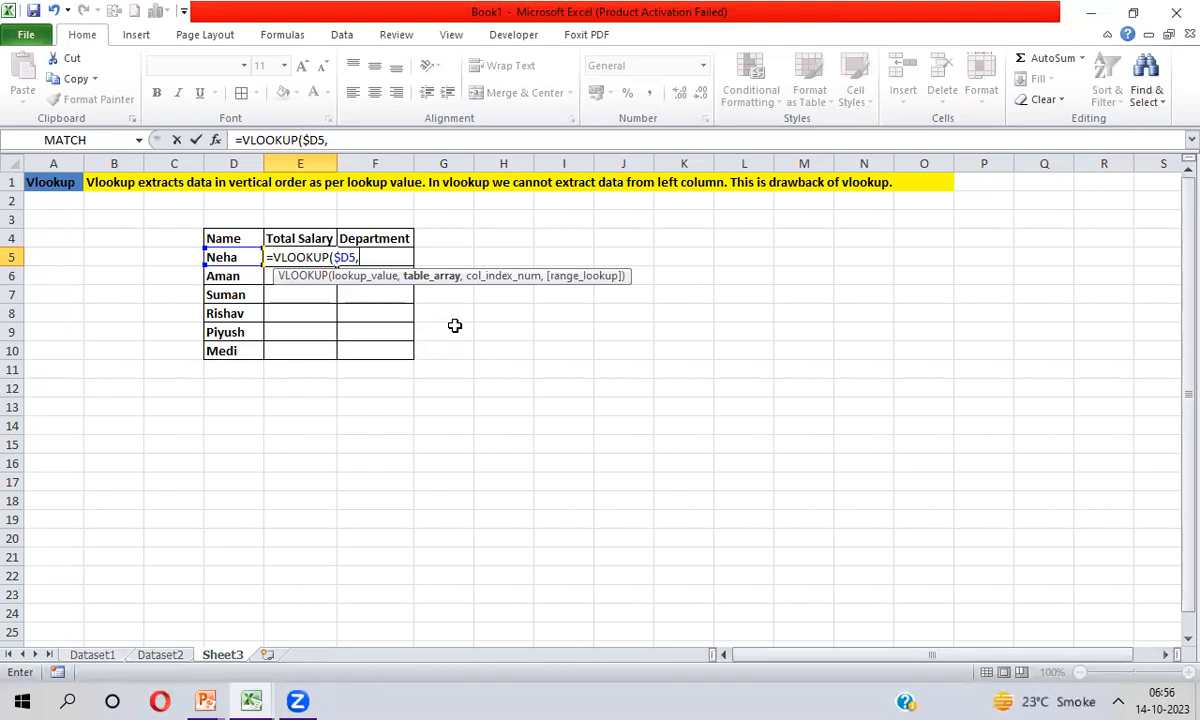
pyautogui.hotkey('ctrl', 'pageup')
pyautogui.hotkey('ctrl', 'pageup')
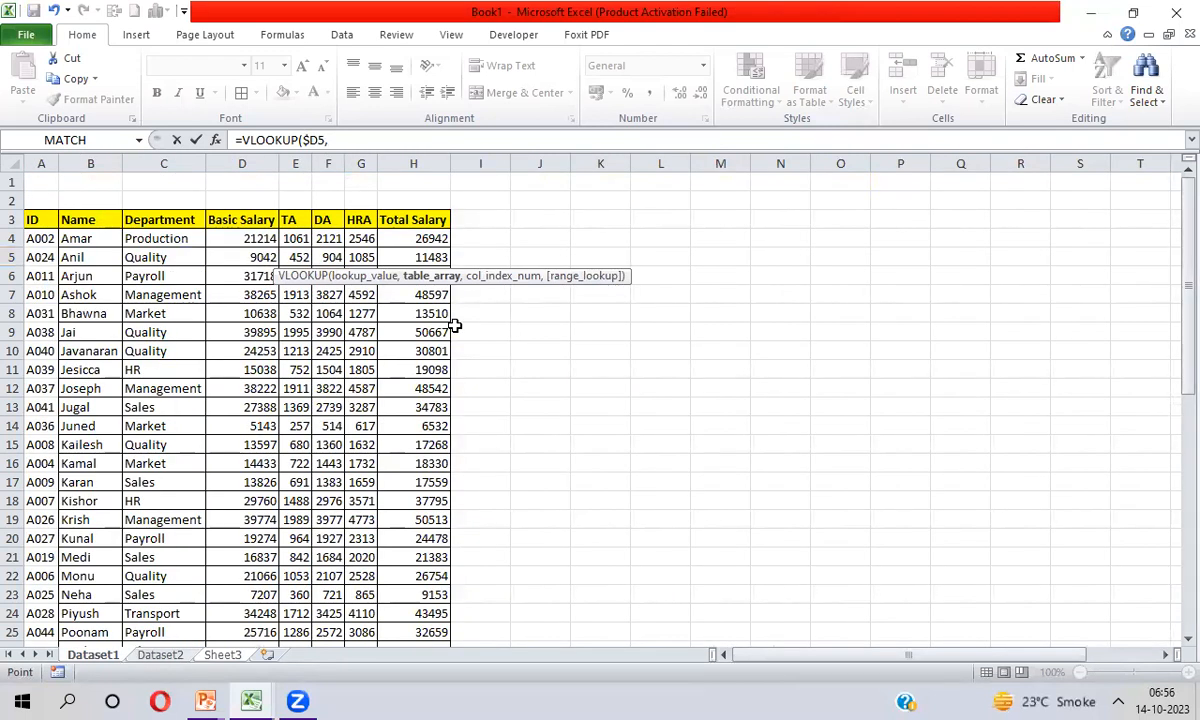
pyautogui.click(46, 223)
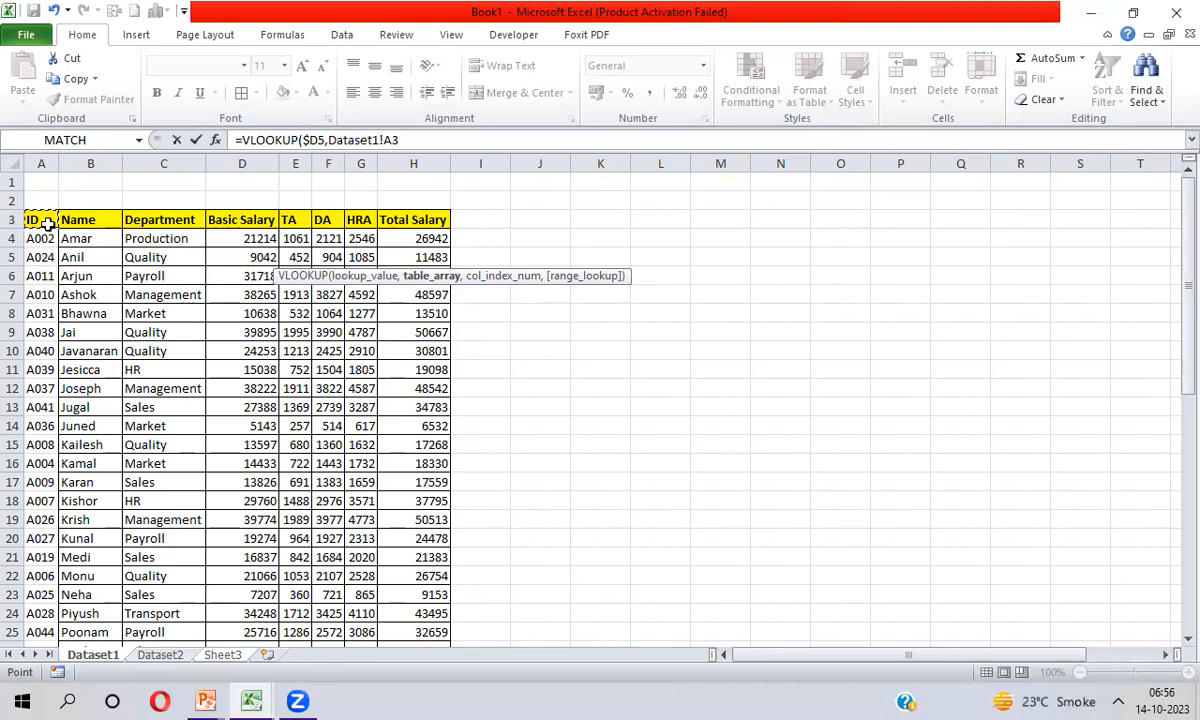
pyautogui.hotkey('ctrl', 'shift', 'Right')
pyautogui.hotkey('ctrl', 'shift', 'Down')
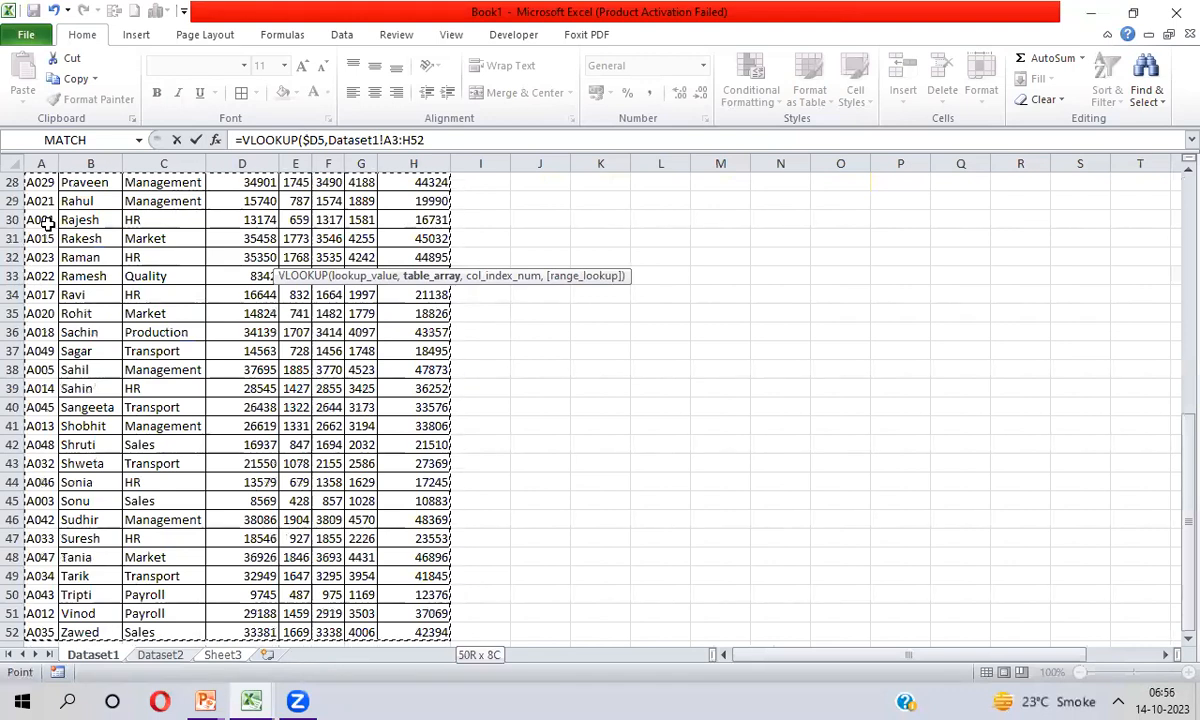
# Set the table array to Dataset1 cells B3:H52, starting at the Name column, with fully absolute references
pyautogui.hotkey('ctrl', 'Home')
pyautogui.press('Down')
pyautogui.press('Down')
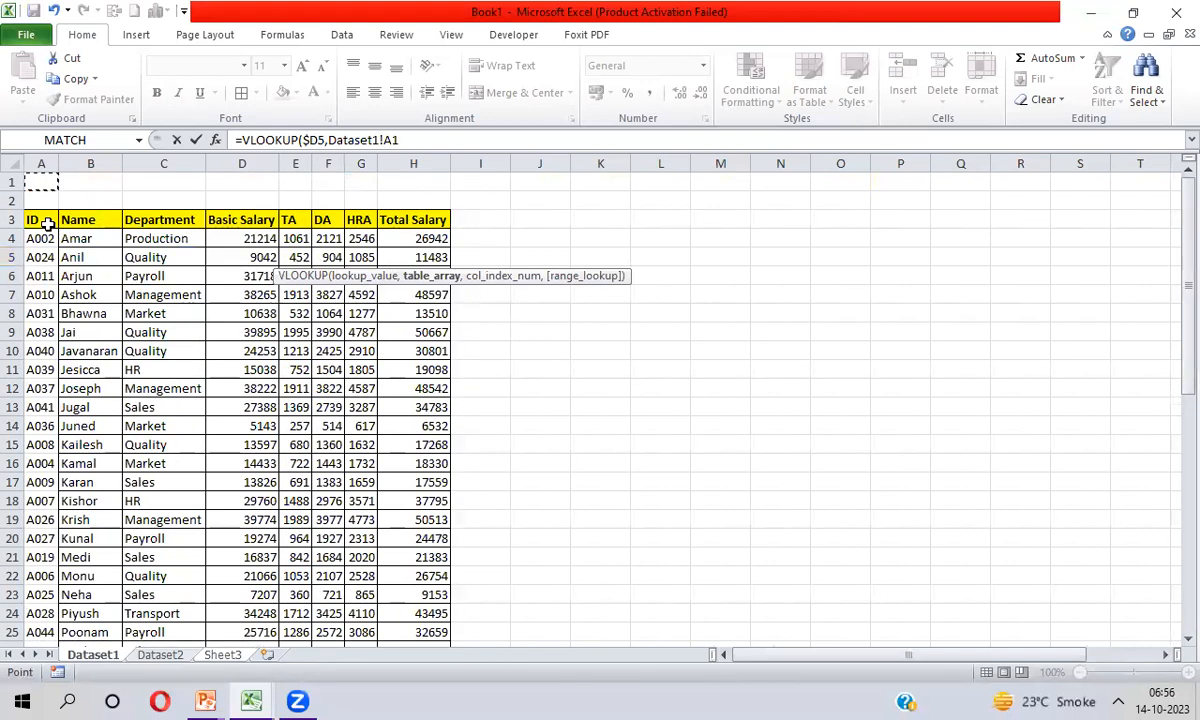
pyautogui.press('Right')
pyautogui.hotkey('ctrl', 'shift', 'Right')
pyautogui.hotkey('ctrl', 'shift', 'Down')
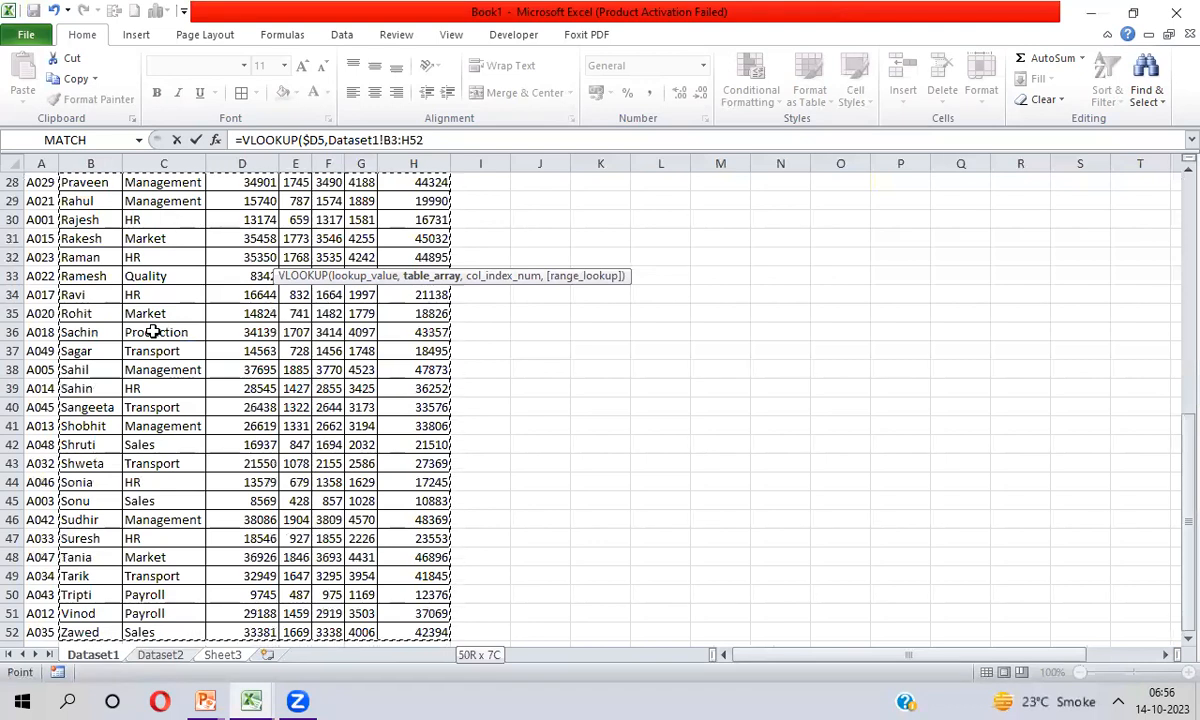
pyautogui.press('F4')
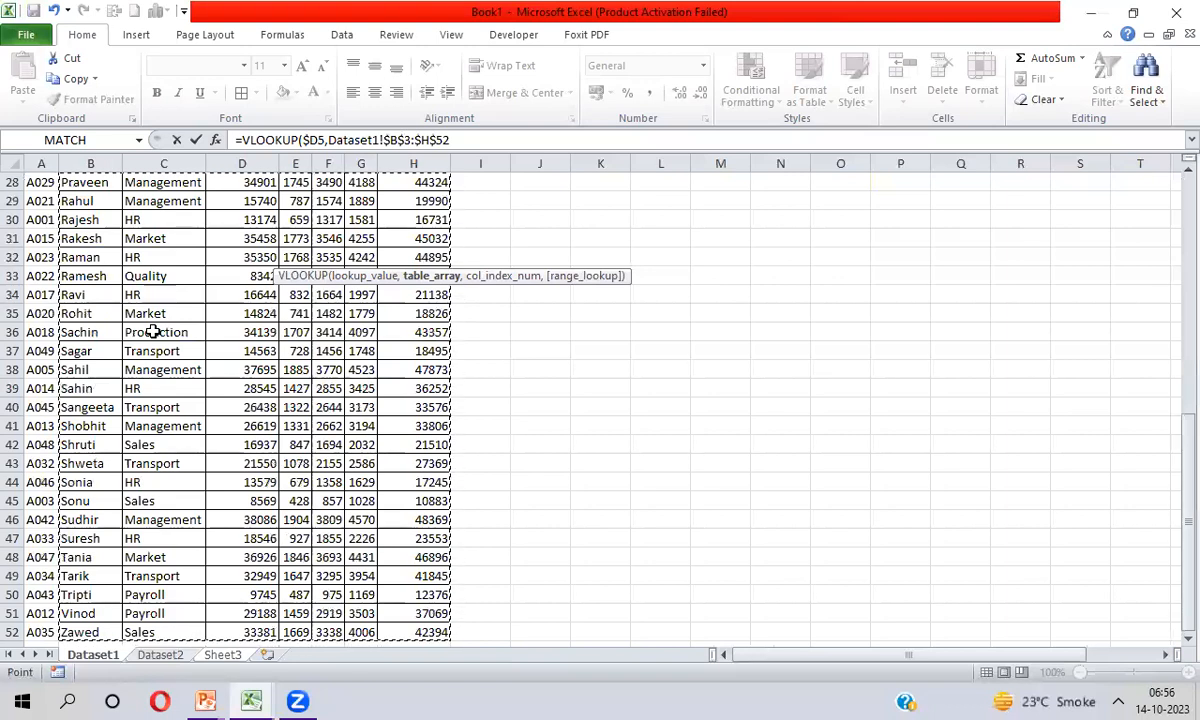
# Enter 7 as the column index number so the VLOOKUP returns the Total Salary column
pyautogui.write(',')
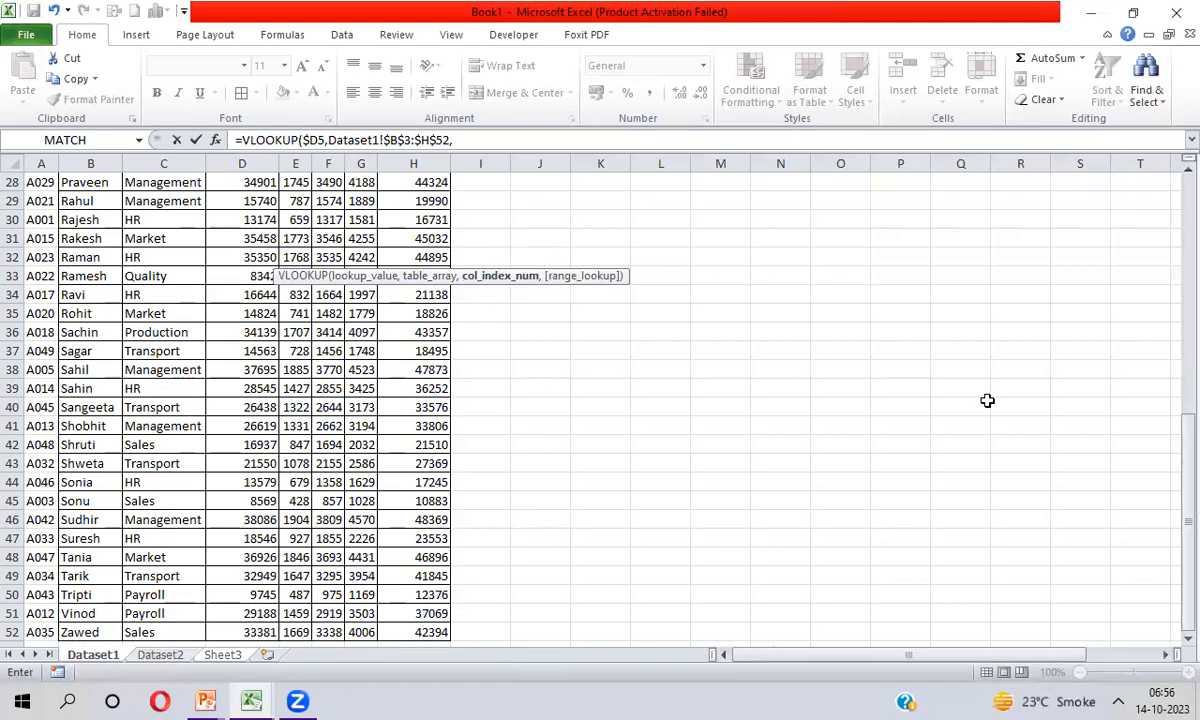
pyautogui.moveTo(1180, 489); pyautogui.dragTo(1172, 105)
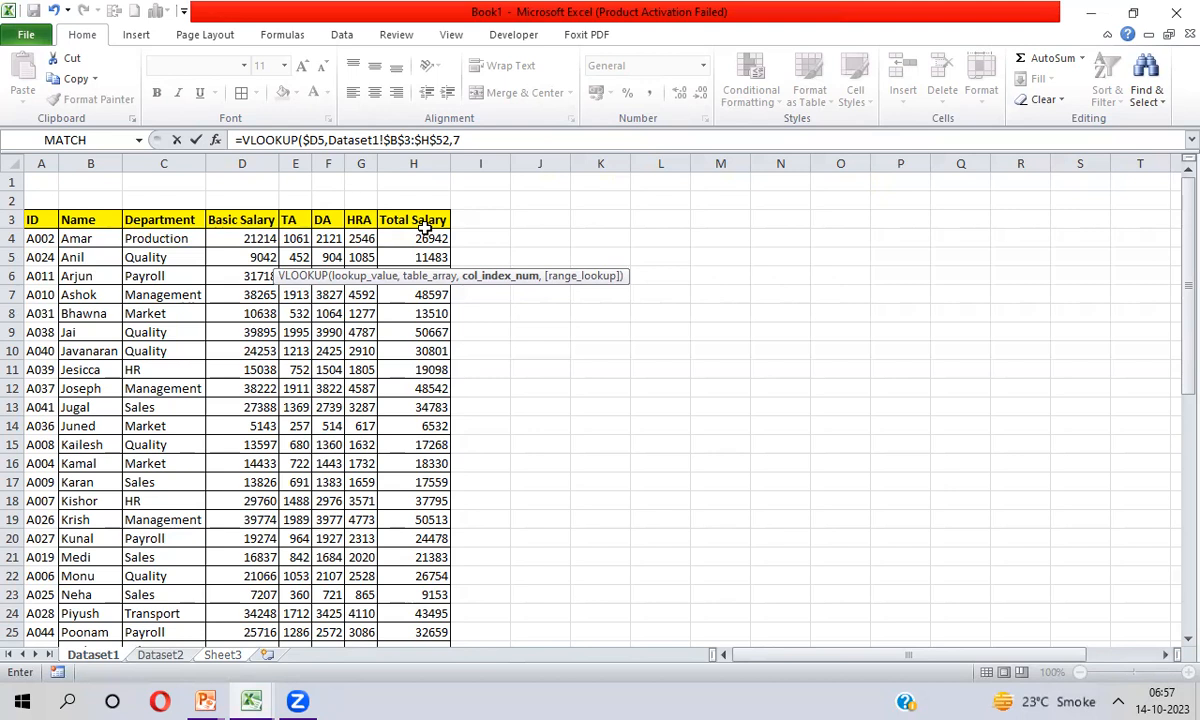
pyautogui.write(',')
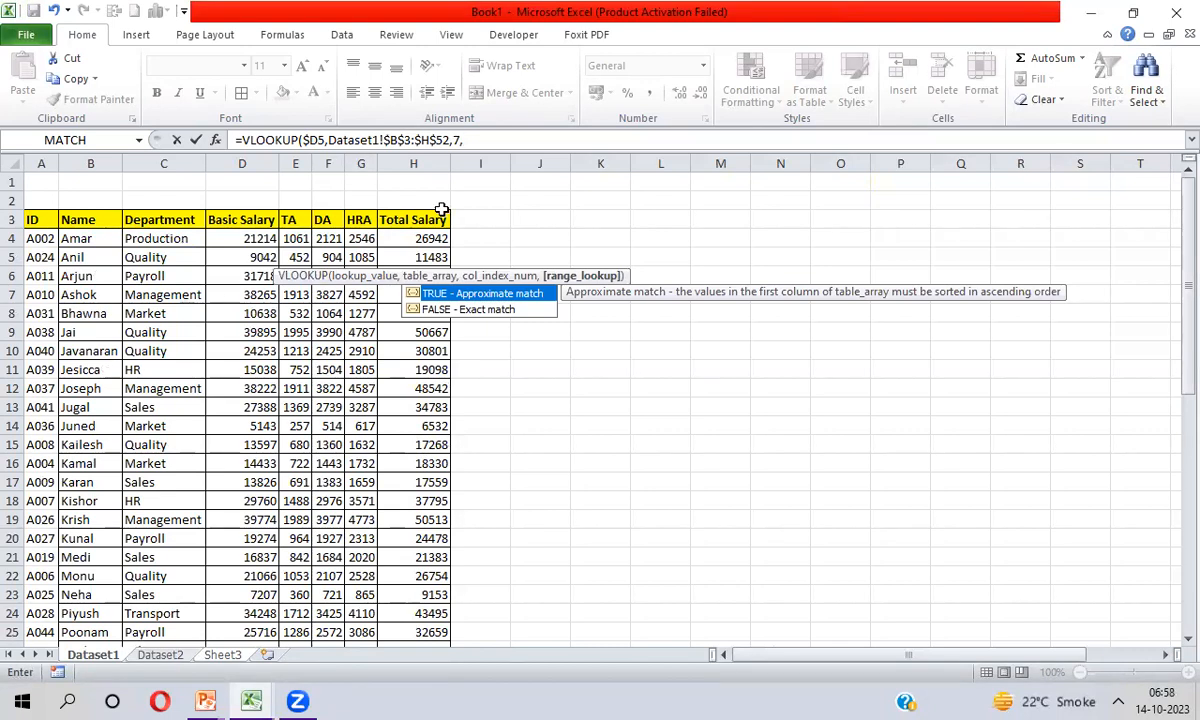
# Specify an exact match, written as 0 instead of FALSE, and complete the VLOOKUP formula in E5
pyautogui.doubleClick(436, 310)
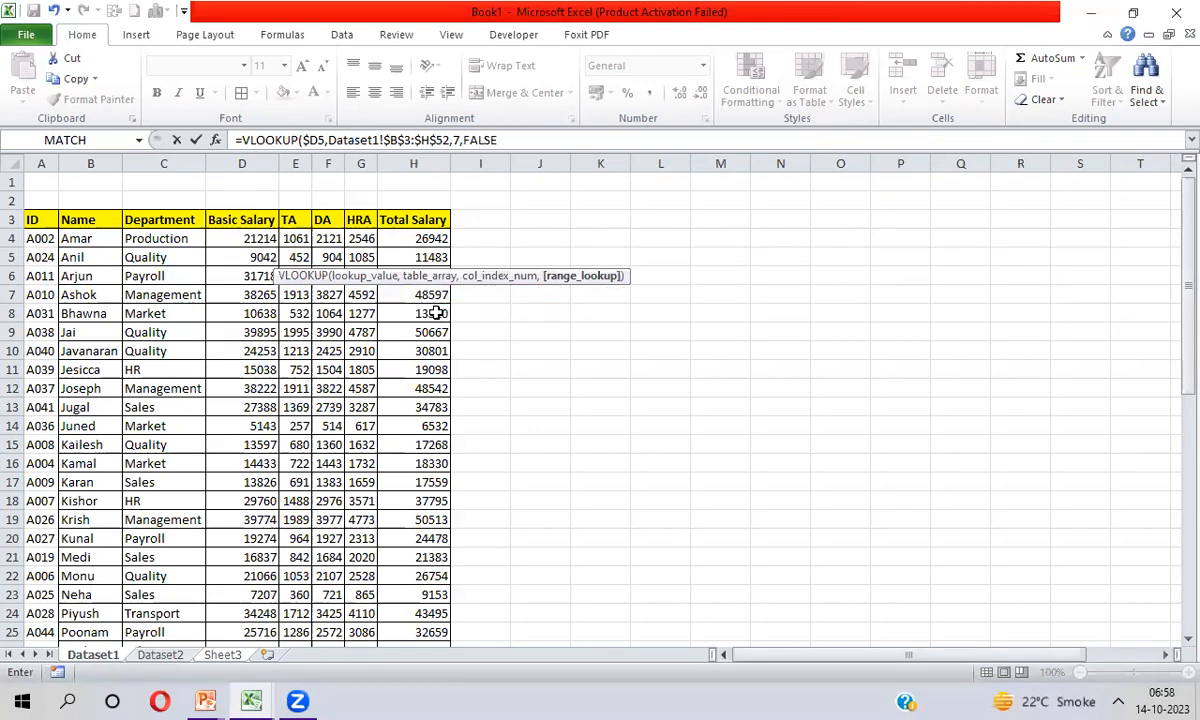
pyautogui.click(503, 140)
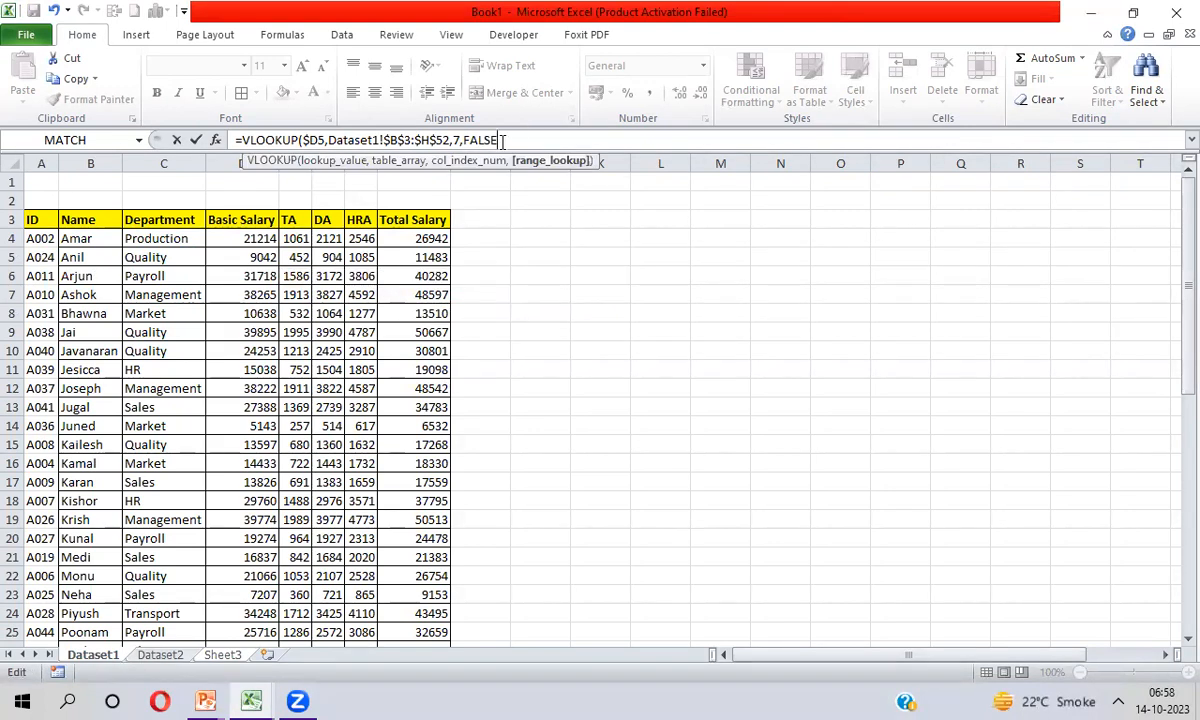
pyautogui.press('BackSpace')
pyautogui.press('BackSpace')
pyautogui.press('BackSpace')
pyautogui.press('BackSpace')
pyautogui.press('BackSpace')
pyautogui.write('0')
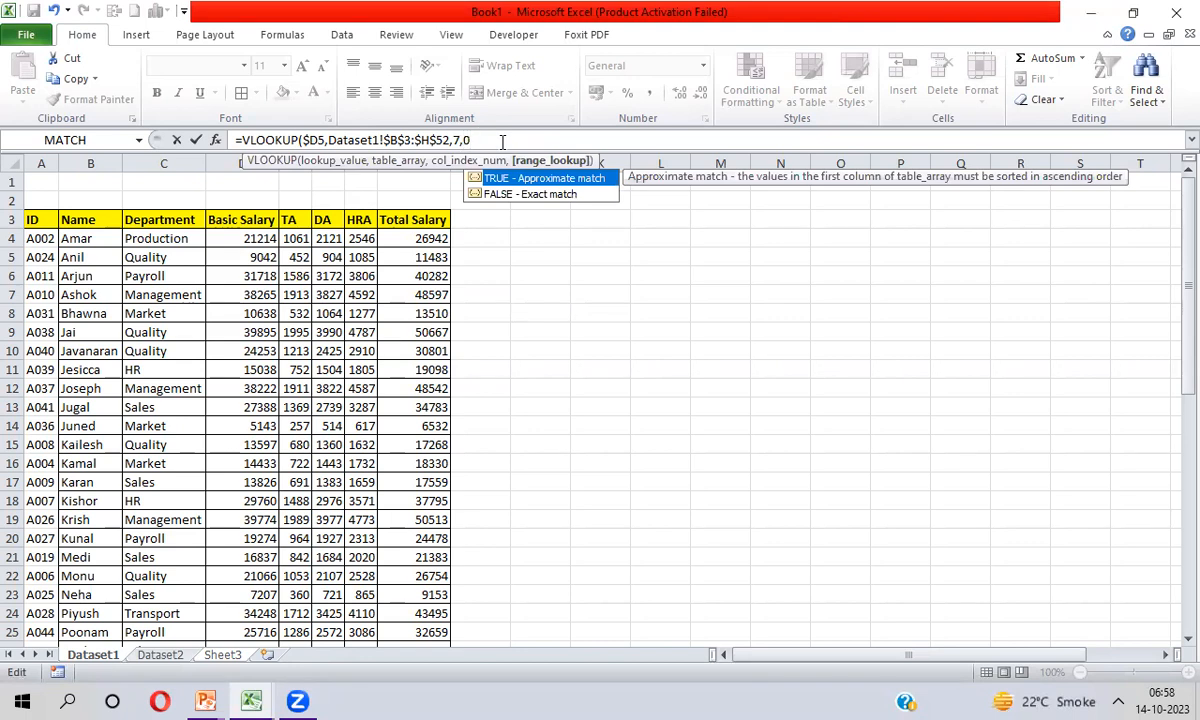
pyautogui.write(')')
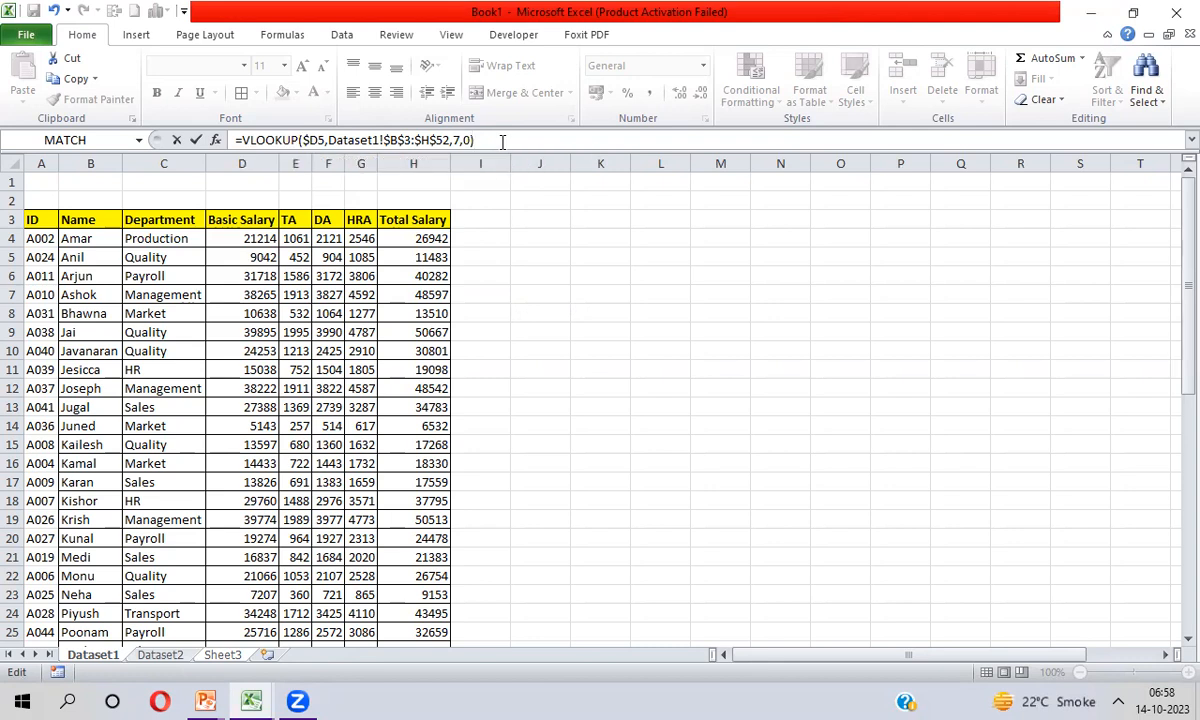
pyautogui.press('Return')
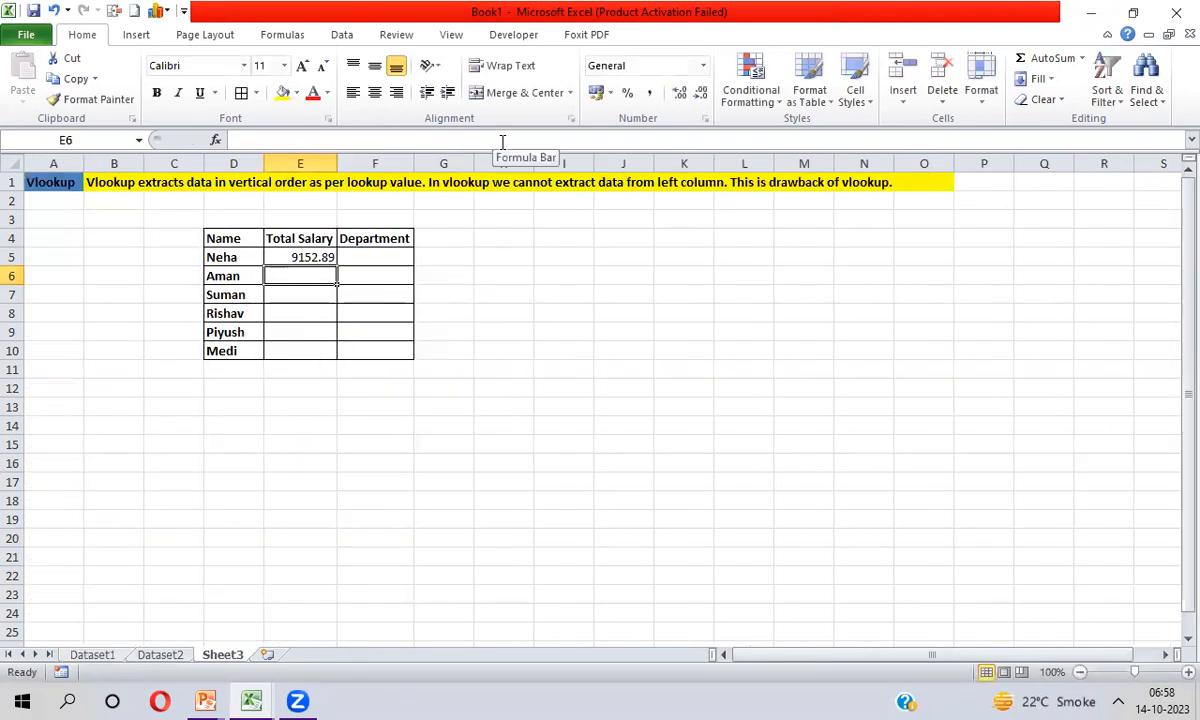
# Fill the Total Salary formula from E5 down through E10
pyautogui.press('Up')
pyautogui.hotkey('shift', 'Down')
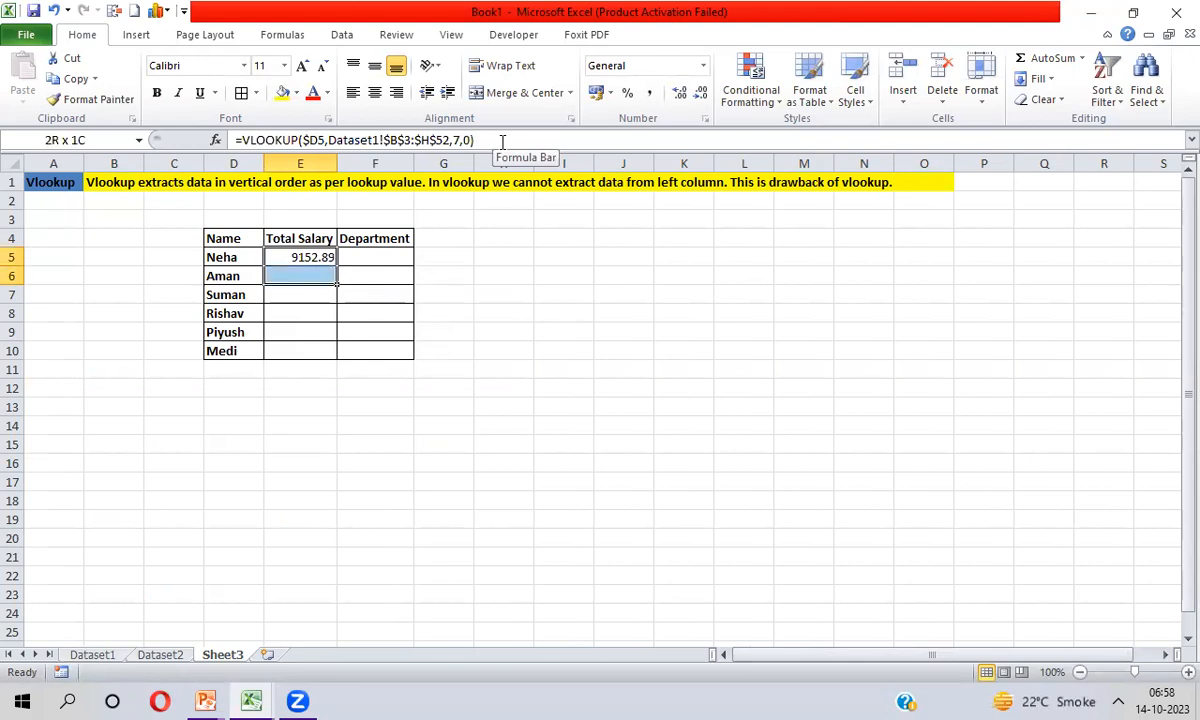
pyautogui.hotkey('shift', 'Down')
pyautogui.hotkey('shift', 'Down')
pyautogui.hotkey('shift', 'Down')
pyautogui.hotkey('shift', 'Down')
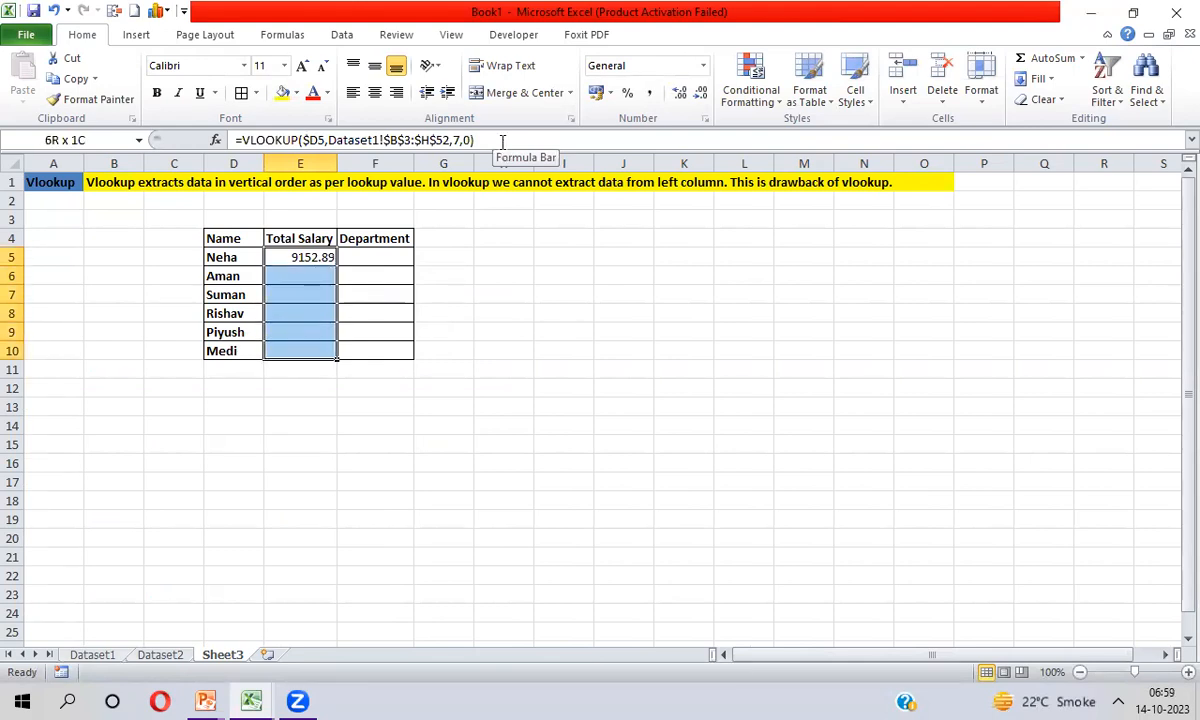
pyautogui.hotkey('ctrl', 'd')
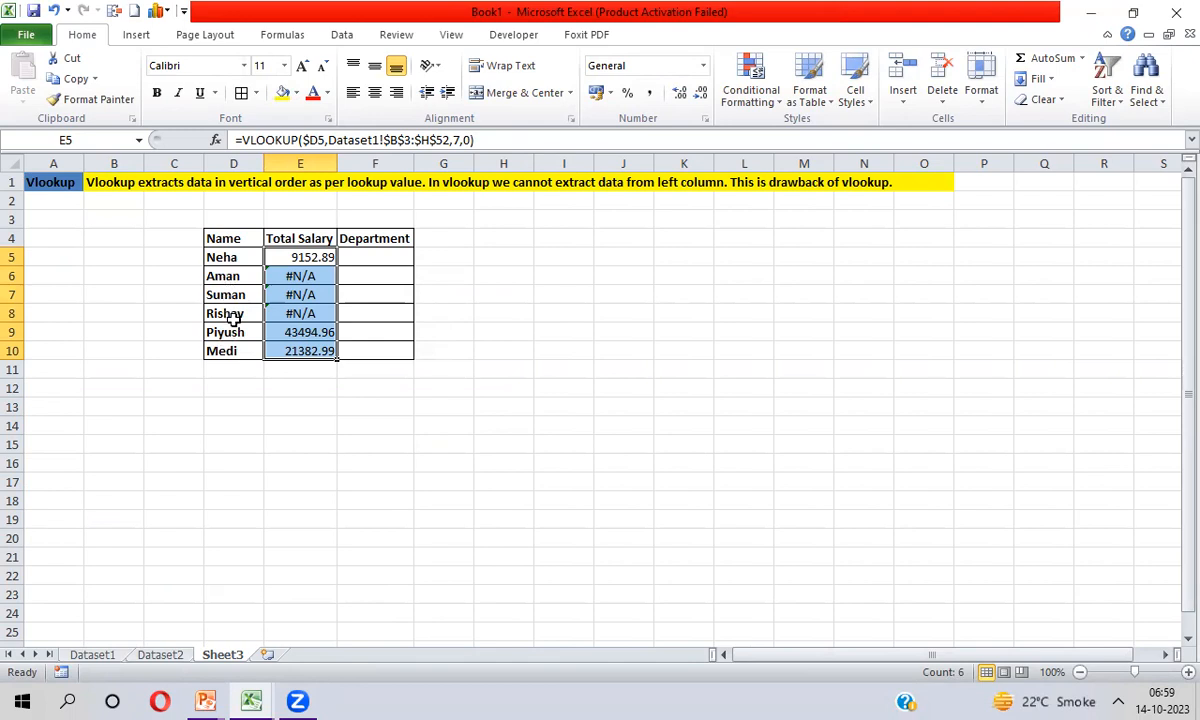
# Look through the Name column of Dataset1, down towards row 52, for the names listed in Sheet3 rows 6 to 8
pyautogui.hotkey('ctrl', 'pageup')
pyautogui.hotkey('ctrl', 'pageup')
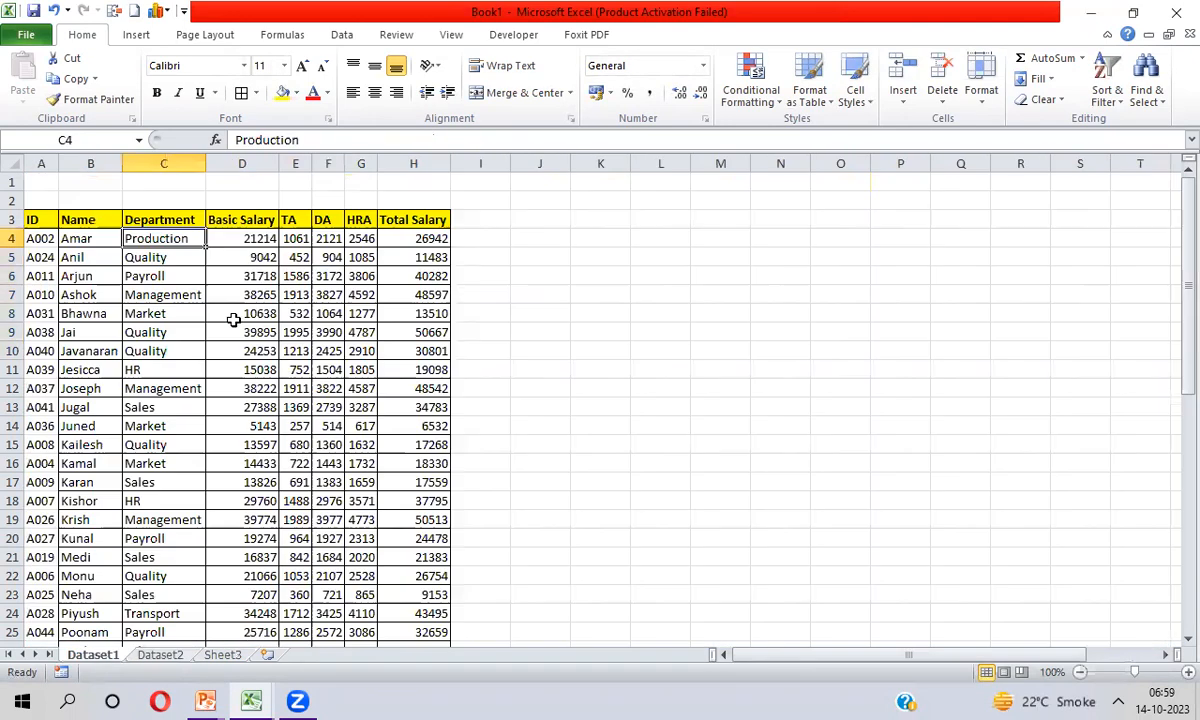
pyautogui.press('Up')
pyautogui.press('Left')
pyautogui.press('Down')
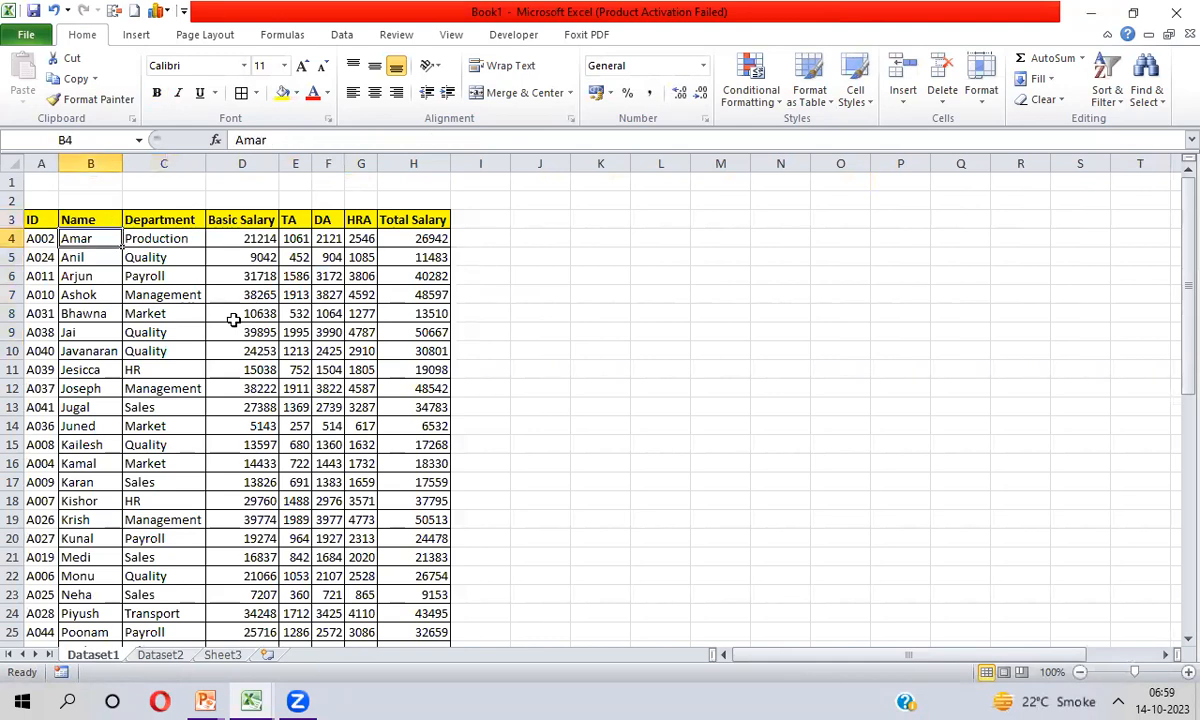
pyautogui.press('Down')
pyautogui.press('Down')
pyautogui.press('Down')
pyautogui.press('Down')
pyautogui.press('Down')
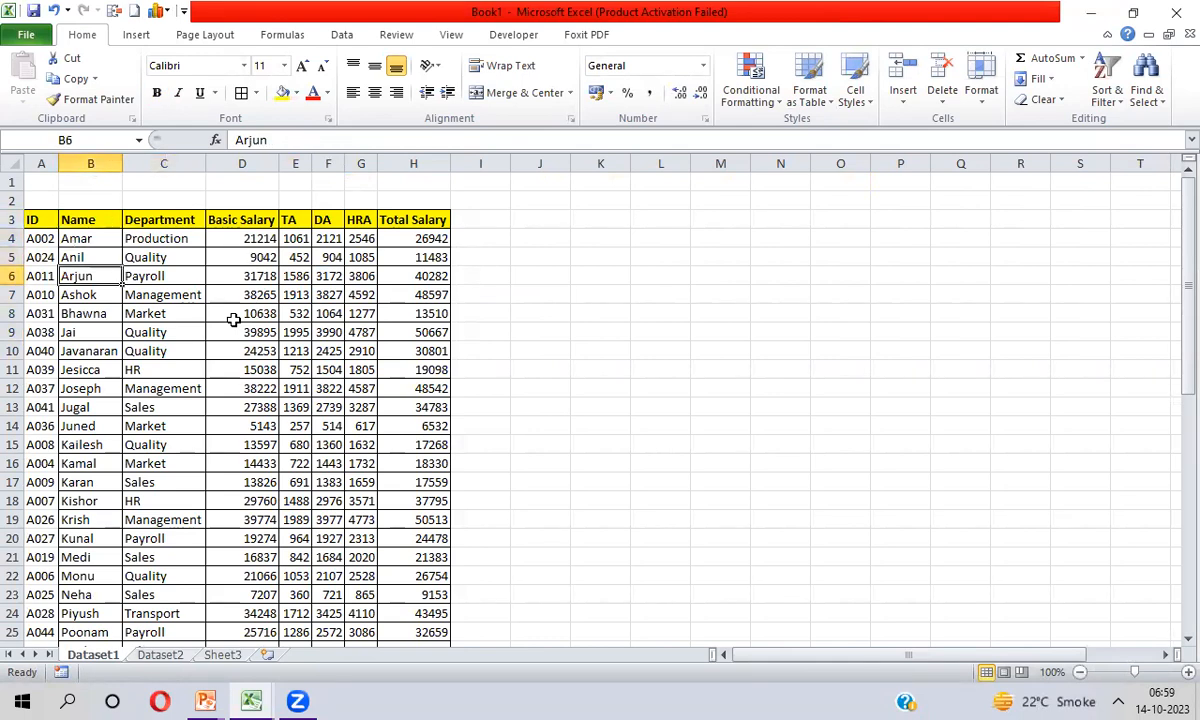
pyautogui.hotkey('ctrl', 'Down')
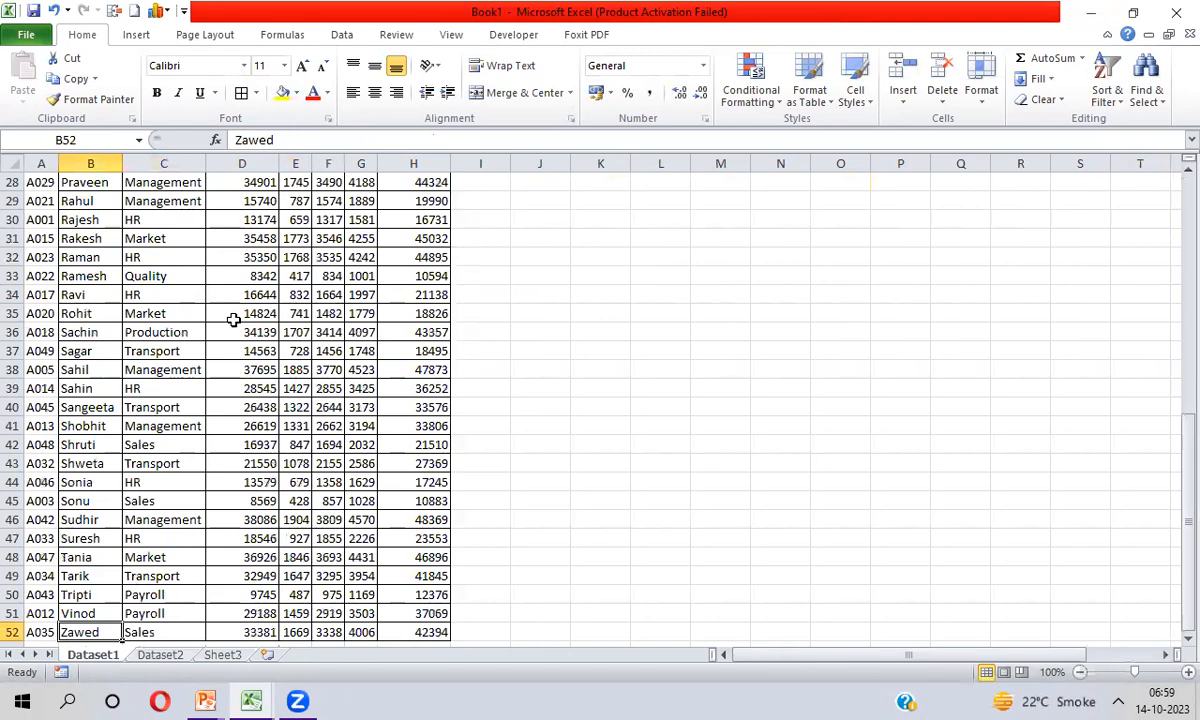
pyautogui.hotkey('ctrl', 'Up')
pyautogui.press('Down')
pyautogui.press('Down')
pyautogui.press('Down')
pyautogui.press('Down')
pyautogui.press('Down')
pyautogui.press('Down')
pyautogui.press('Down')
pyautogui.press('Down')
pyautogui.press('Down')
pyautogui.press('Down')
pyautogui.press('Down')
pyautogui.press('Down')
pyautogui.press('Down')
pyautogui.press('Down')
pyautogui.press('Down')
pyautogui.press('Down')
pyautogui.press('Down')
pyautogui.press('Down')
pyautogui.press('Down')
pyautogui.press('Down')
pyautogui.press('Down')
pyautogui.press('Down')
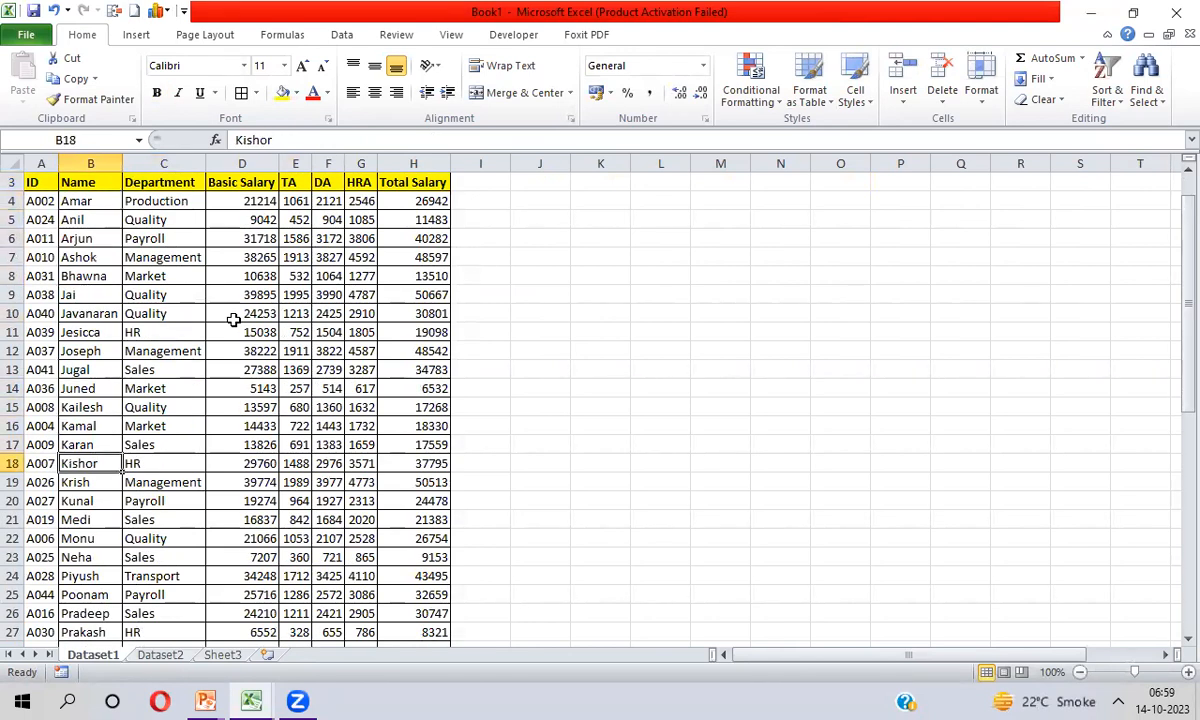
pyautogui.press('Down')
pyautogui.press('Down')
pyautogui.press('Down')
pyautogui.press('Down')
pyautogui.press('Down')
pyautogui.press('Down')
pyautogui.press('Down')
pyautogui.press('Down')
pyautogui.press('Down')
pyautogui.press('Up')
pyautogui.press('Up')
pyautogui.press('Up')
pyautogui.press('Up')
pyautogui.press('Up')
pyautogui.press('Up')
pyautogui.press('Up')
pyautogui.press('Up')
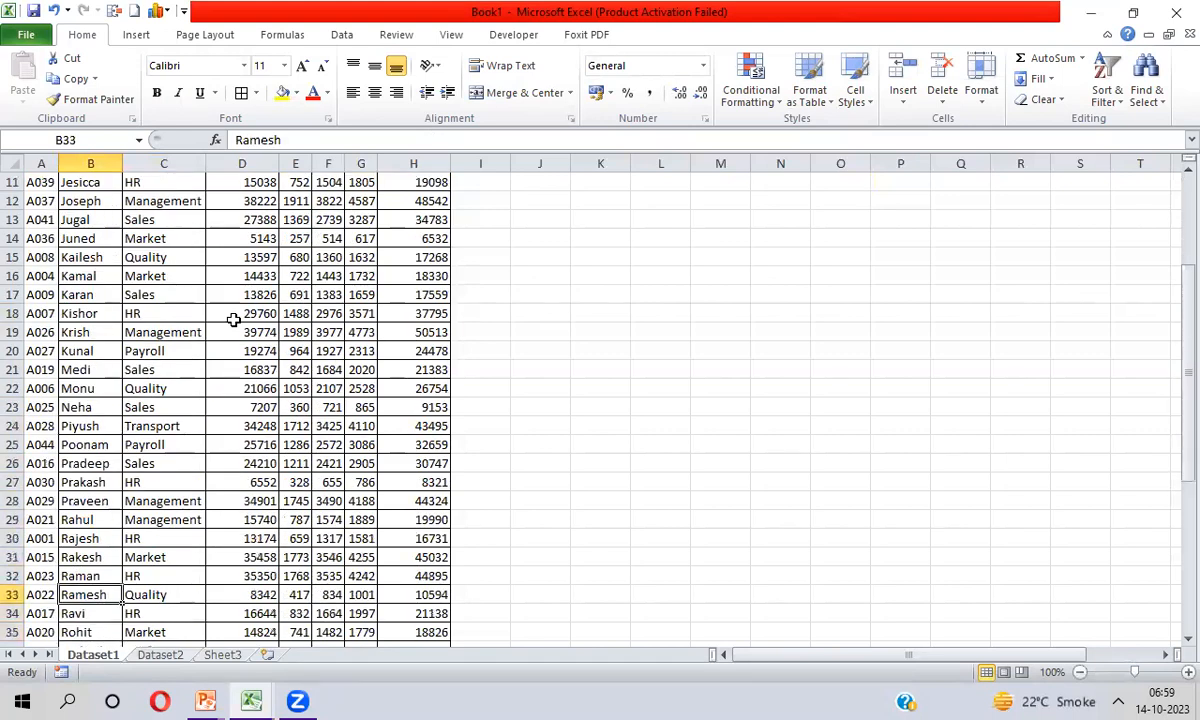
pyautogui.press('Down')
pyautogui.press('Down')
pyautogui.press('Down')
pyautogui.press('Down')
pyautogui.press('Down')
pyautogui.press('Down')
pyautogui.press('Down')
pyautogui.press('Down')
pyautogui.press('Down')
pyautogui.press('Down')
pyautogui.press('Down')
pyautogui.press('Down')
pyautogui.press('Down')
pyautogui.press('Down')
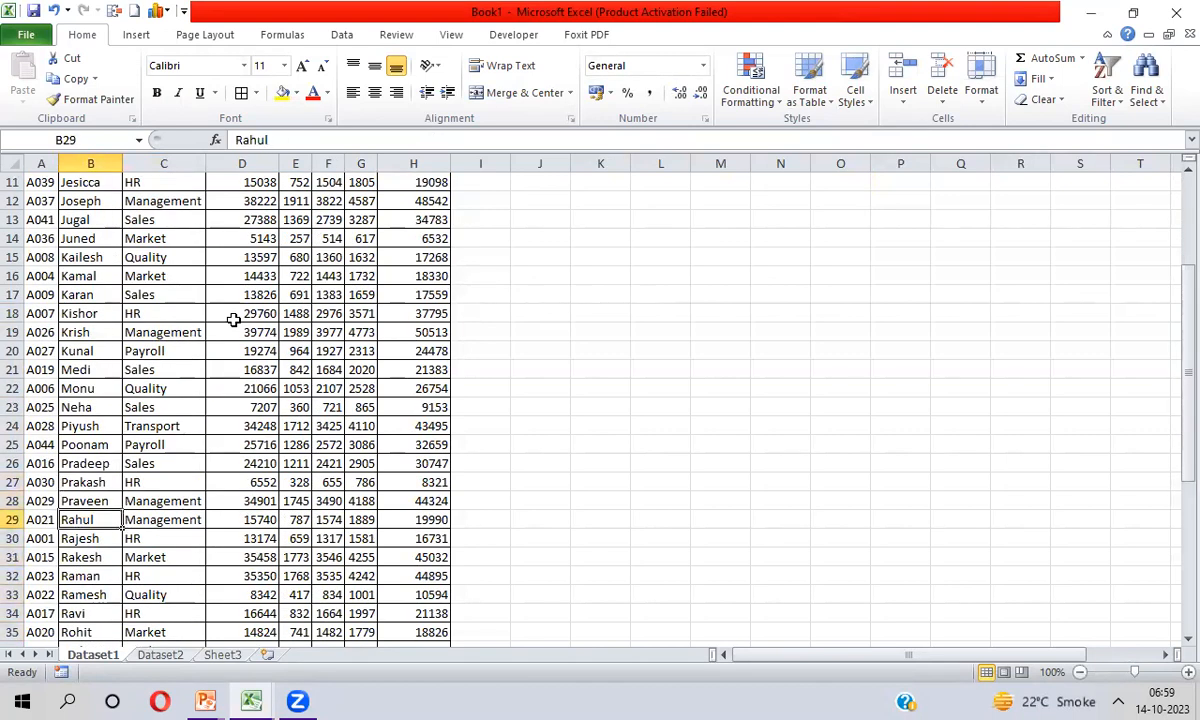
pyautogui.press('Up')
pyautogui.press('Up')
pyautogui.press('Up')
pyautogui.press('Up')
pyautogui.press('Down')
pyautogui.press('Down')
pyautogui.press('Down')
pyautogui.press('Down')
pyautogui.press('Down')
pyautogui.press('Down')
pyautogui.press('Down')
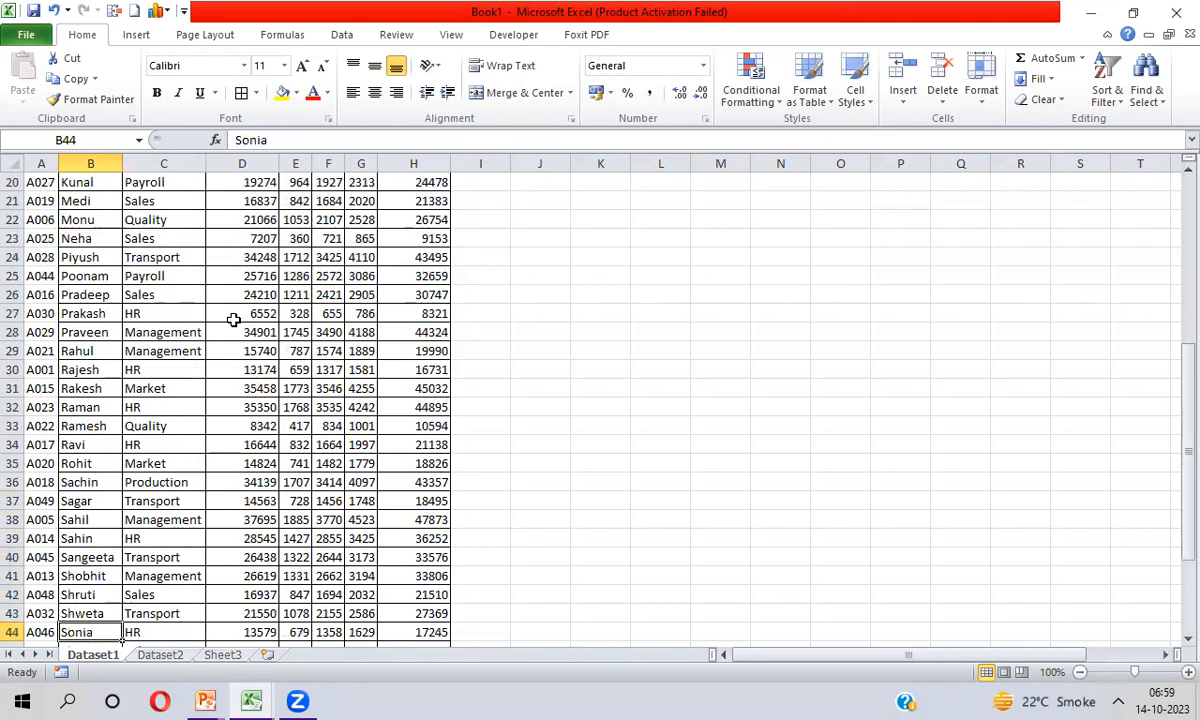
pyautogui.hotkey('ctrl', 'Up')
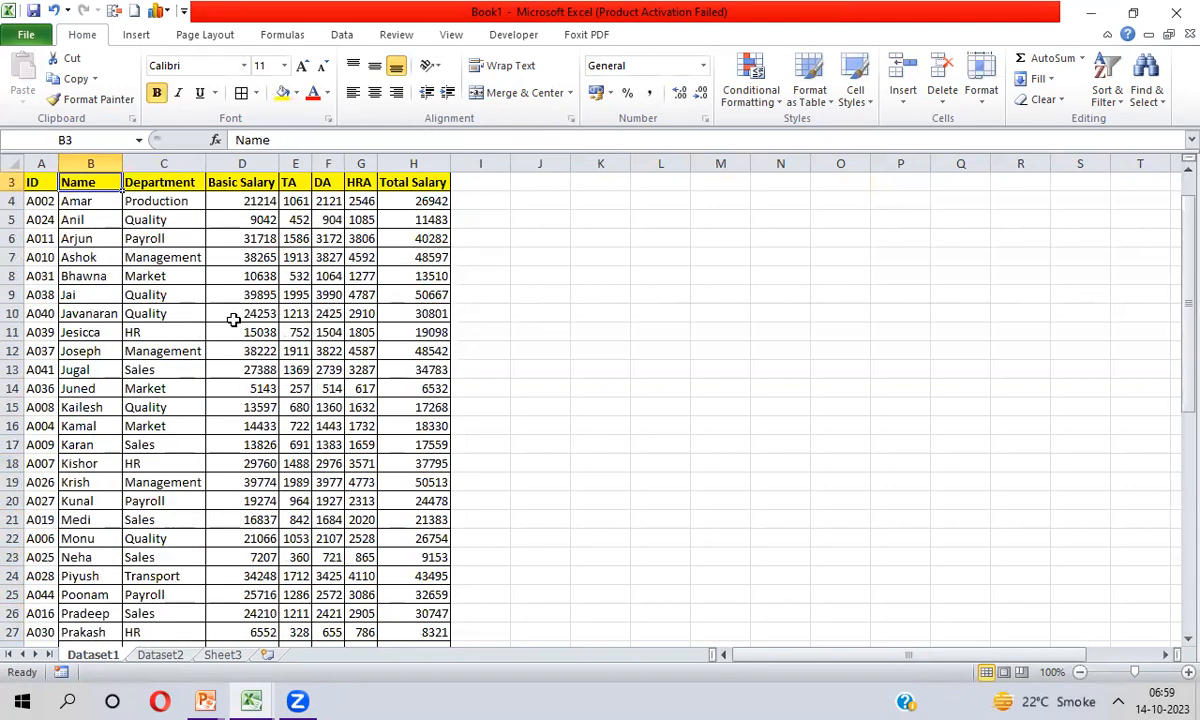
# Compare the Total Salary results on Sheet3 with the Dataset1 table, finishing on Sheet3 with cell E5 selected
pyautogui.hotkey('ctrl', 'pagedown')
pyautogui.hotkey('ctrl', 'a')
pyautogui.hotkey('ctrl', 'pagedown')
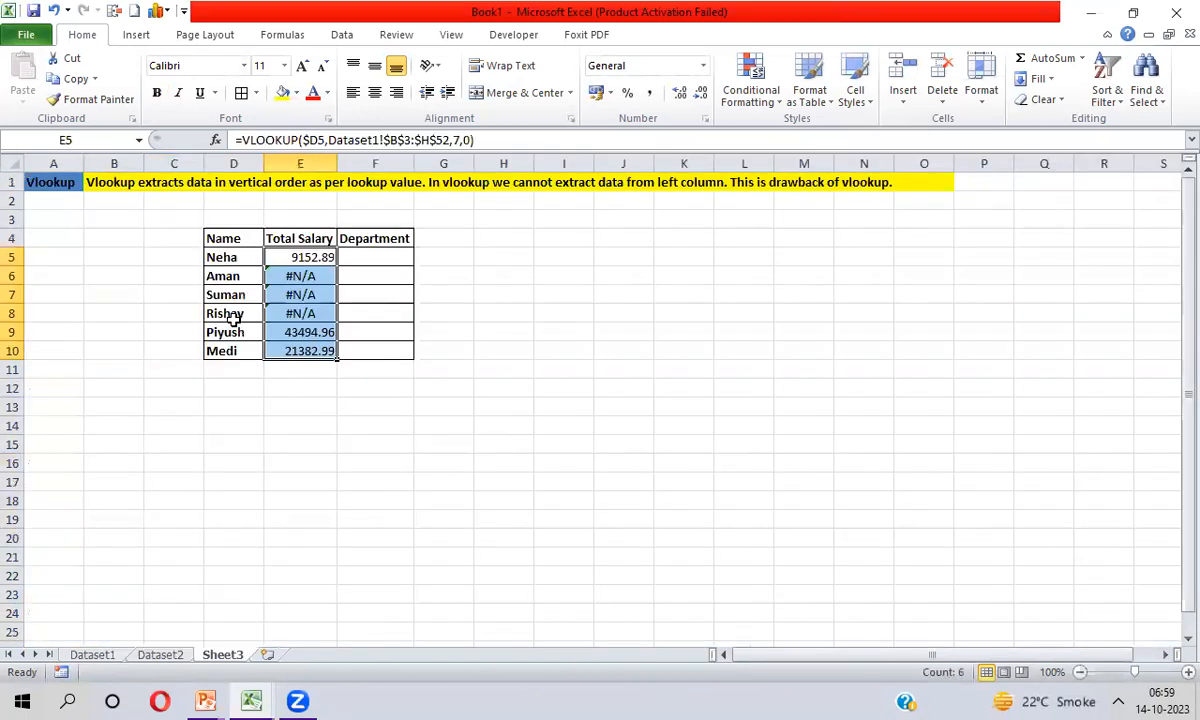
pyautogui.hotkey('ctrl', 'pageup')
pyautogui.hotkey('ctrl', 'pageup')
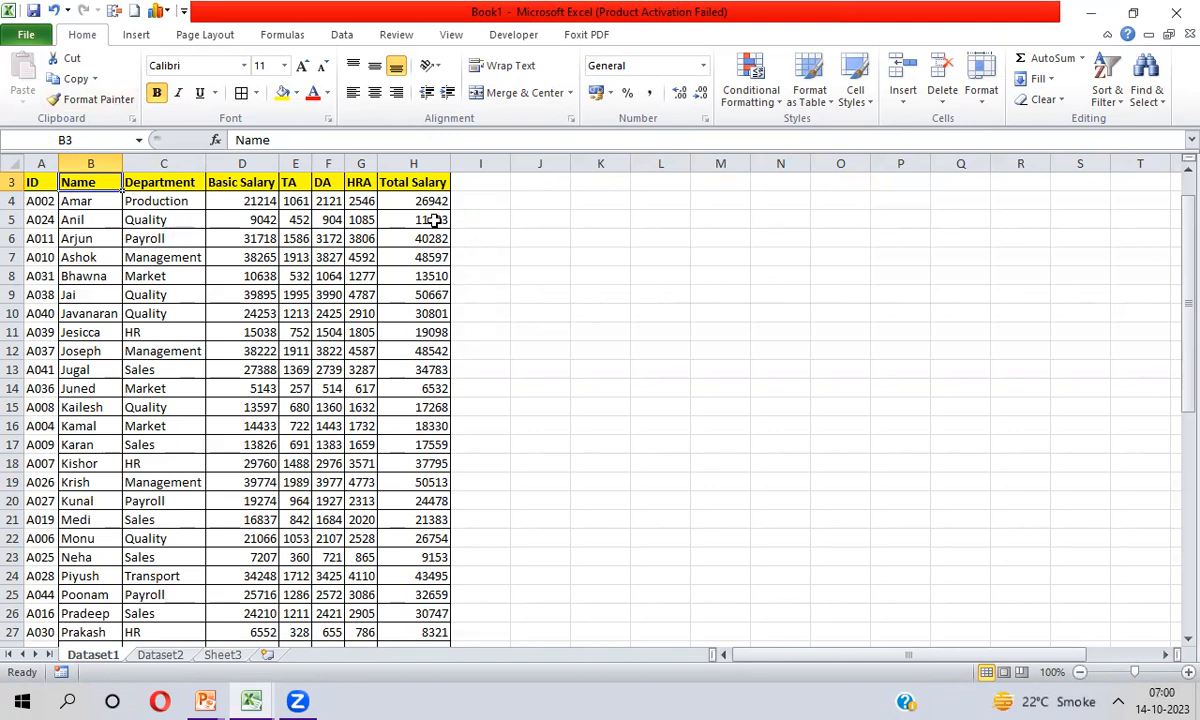
pyautogui.hotkey('ctrl', 'pagedown')
pyautogui.hotkey('ctrl', 'pagedown')
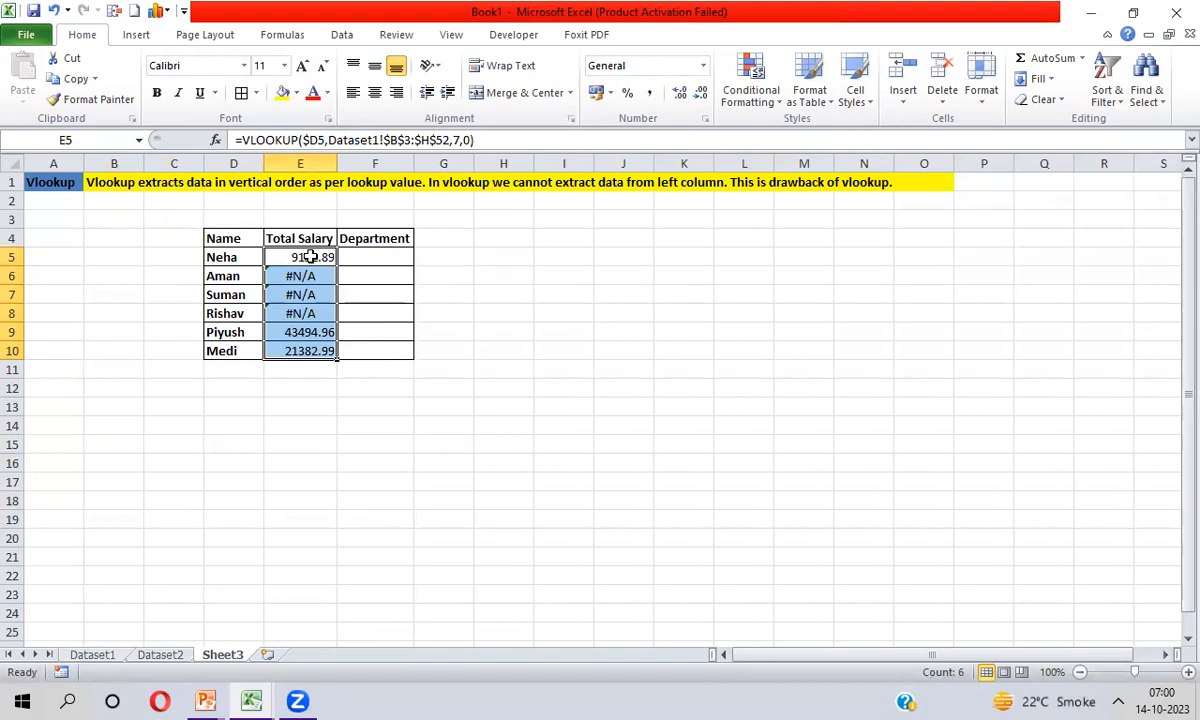
pyautogui.click(310, 257)
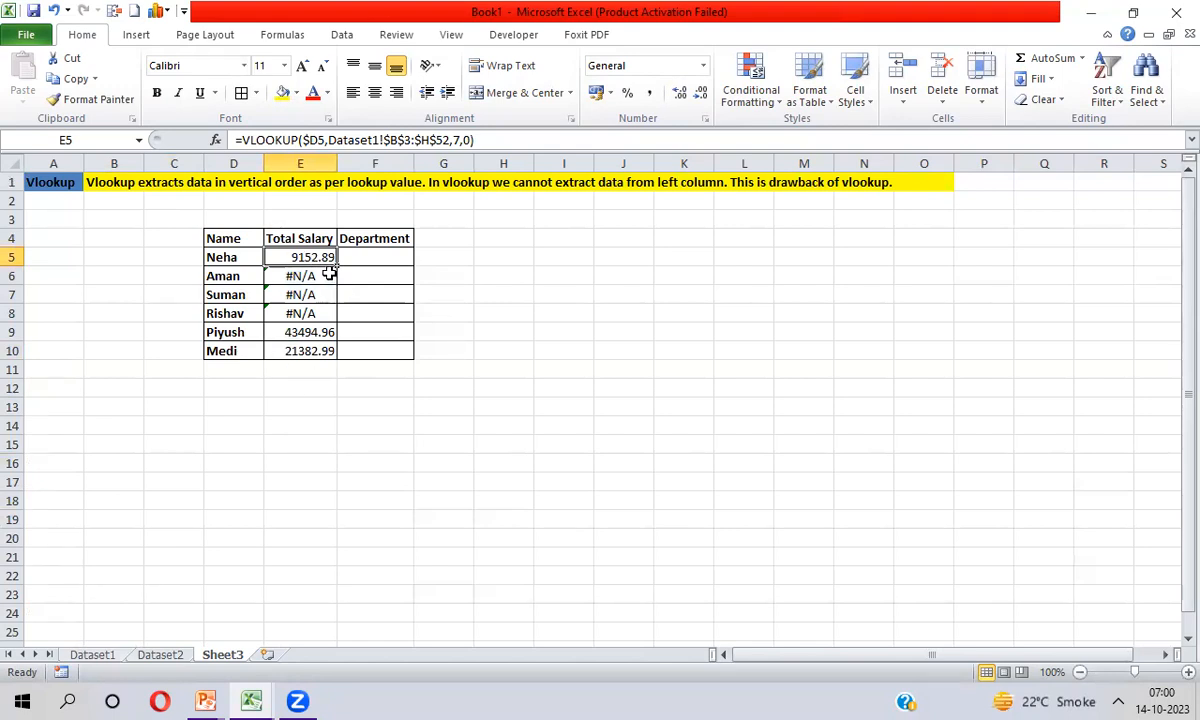
pyautogui.click(245, 140)
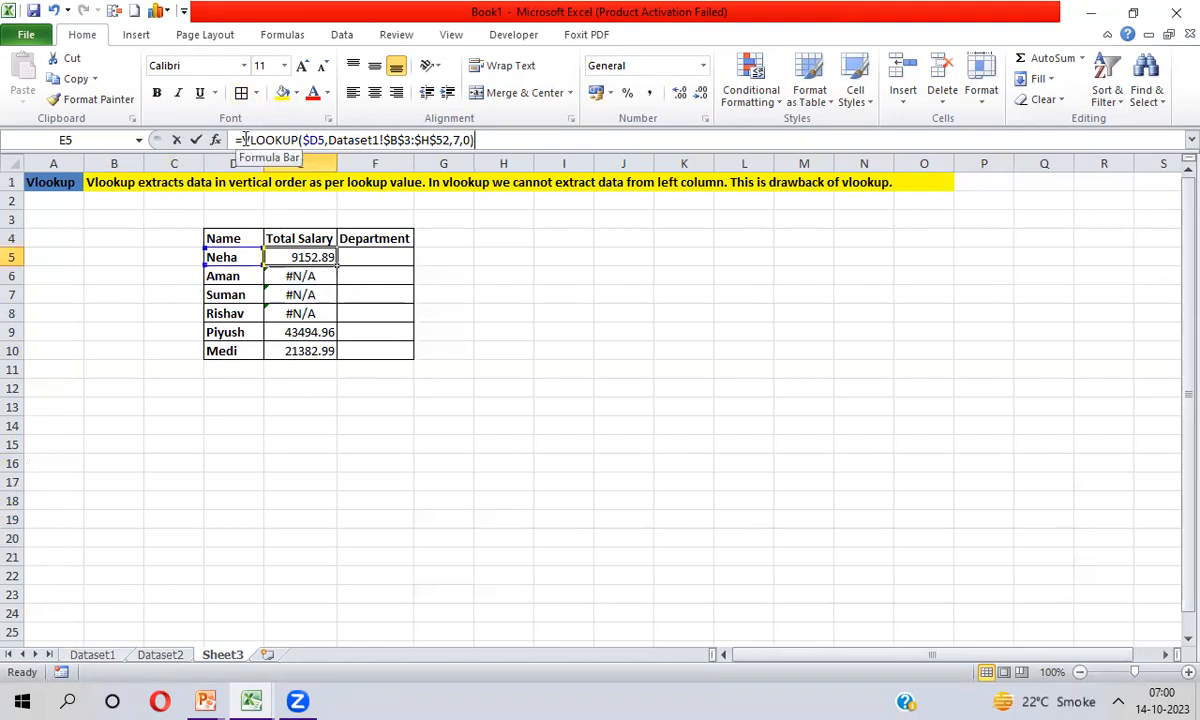
pyautogui.doubleClick(245, 140)
pyautogui.write('F')
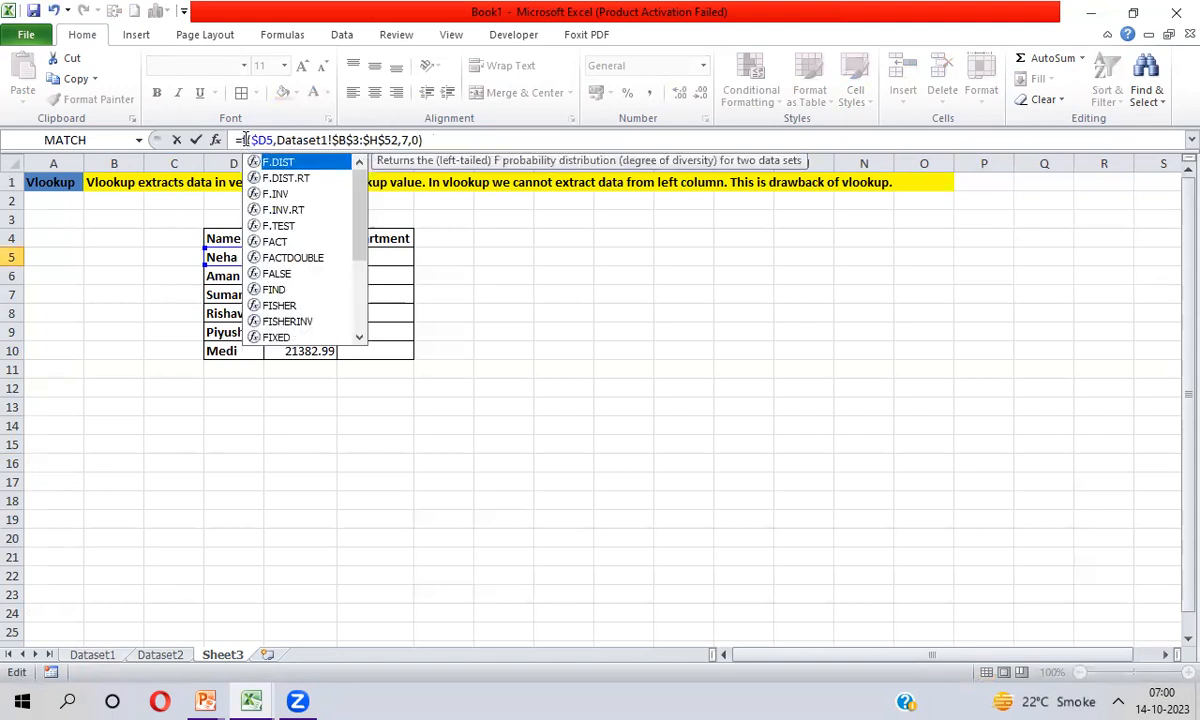
pyautogui.press('Escape')
pyautogui.press('Escape')
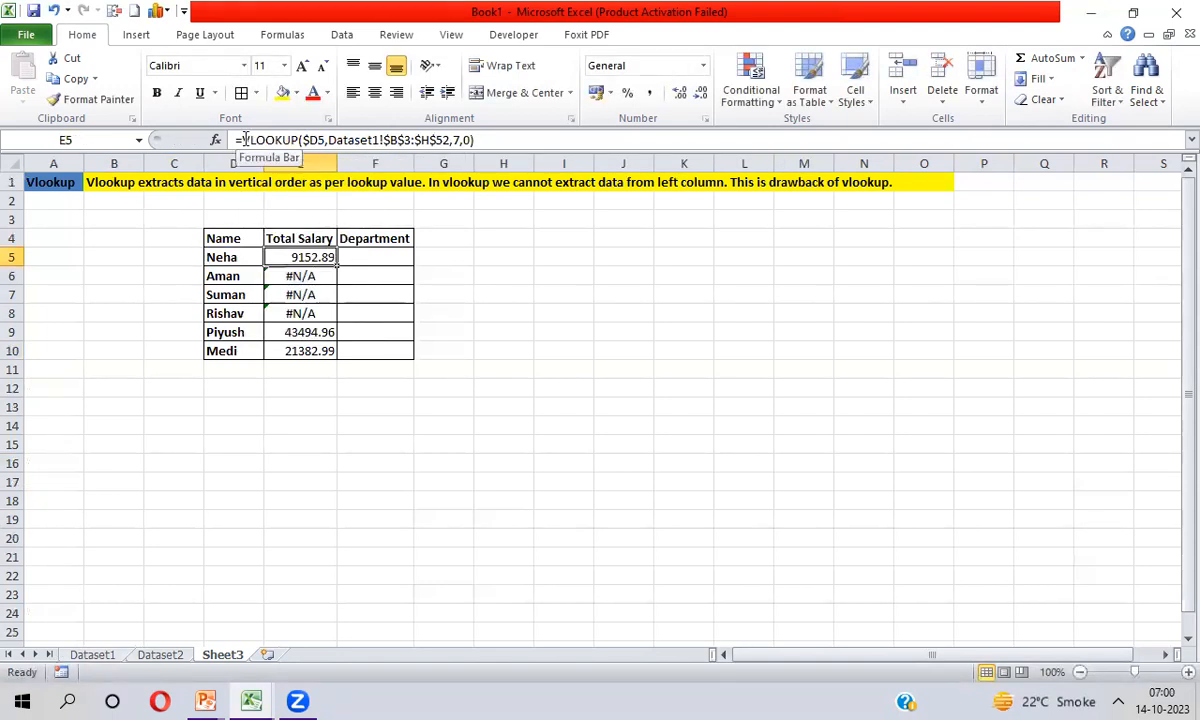
# Wrap the VLOOKUP formula in E5 with IFERROR so that it returns "No Data" for names not found
pyautogui.click(244, 140)
pyautogui.write('IF')
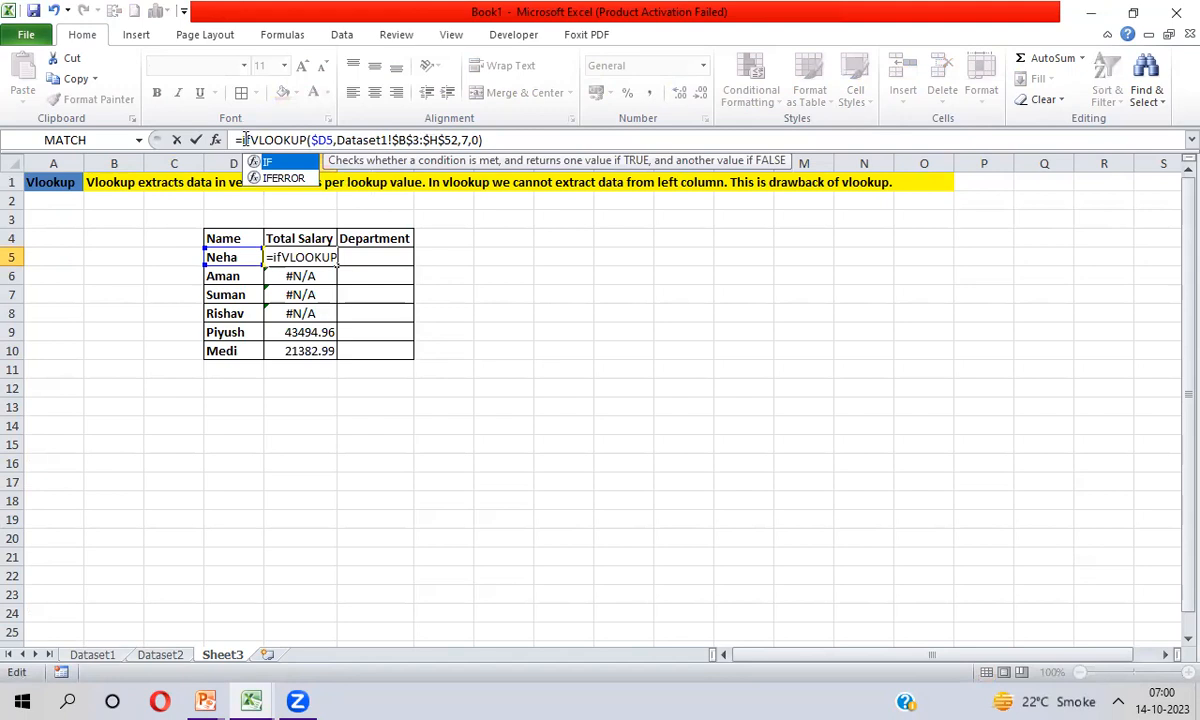
pyautogui.press('Down')
pyautogui.press('Tab')
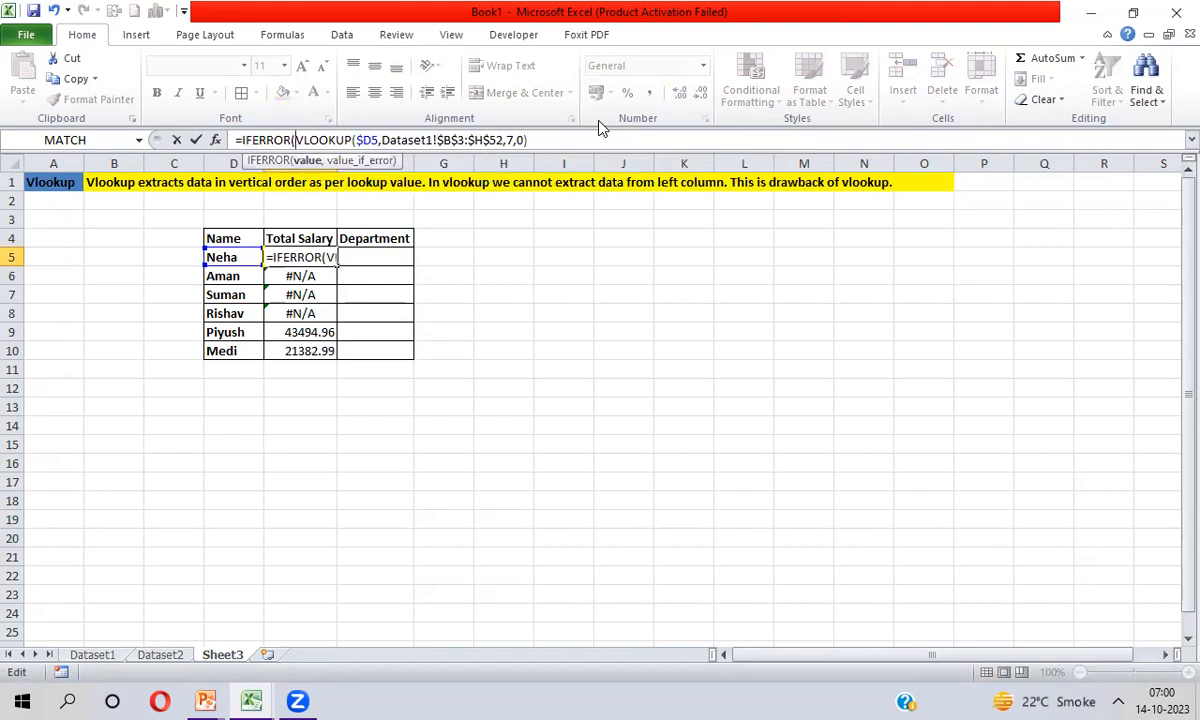
pyautogui.click(560, 140)
pyautogui.write(',"')
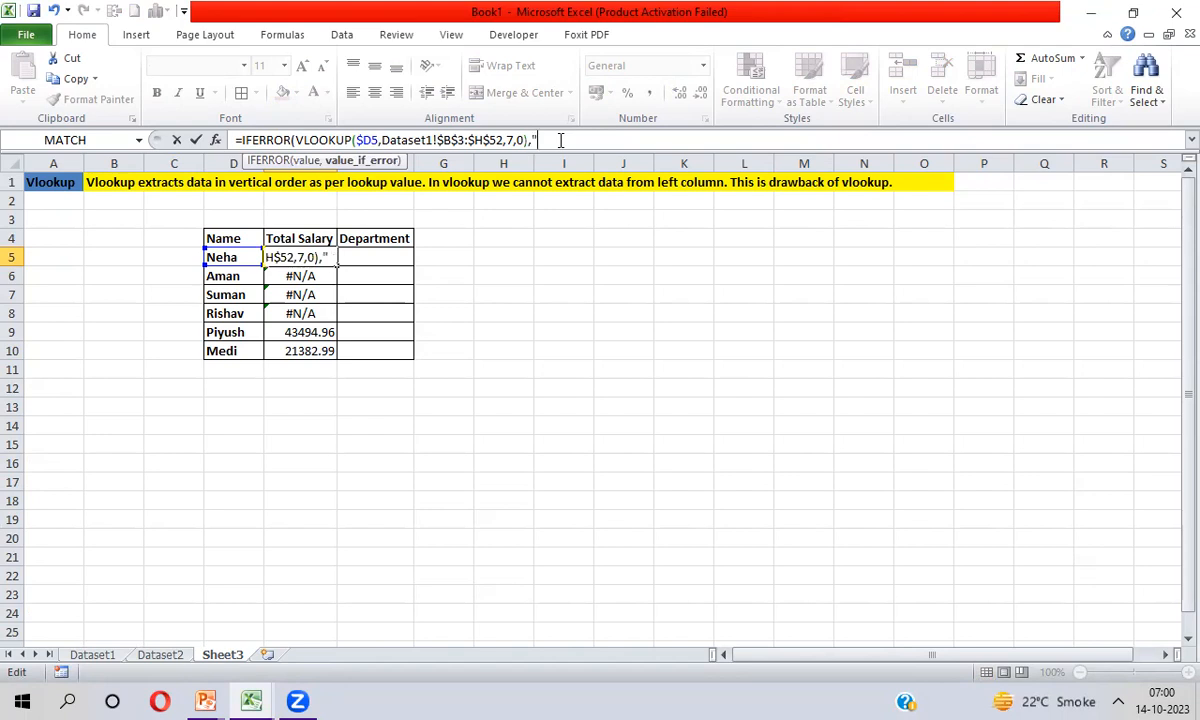
pyautogui.write('No Data')
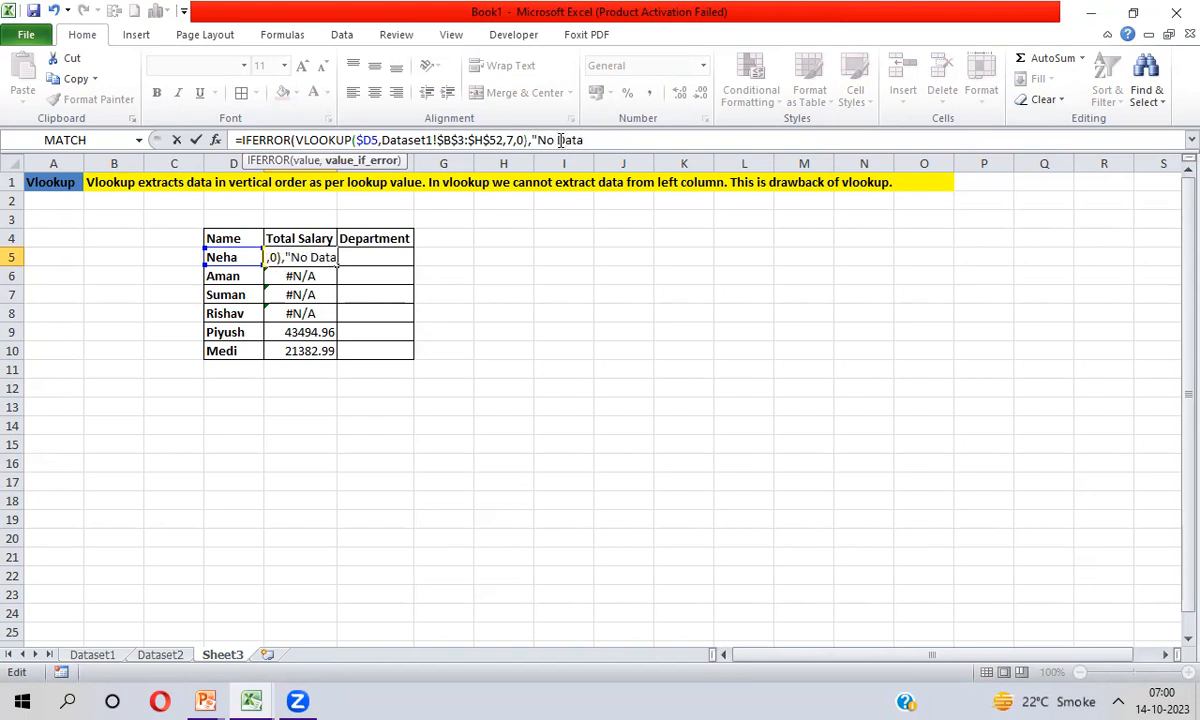
pyautogui.write('"')
pyautogui.press('Return')
pyautogui.press('Return')
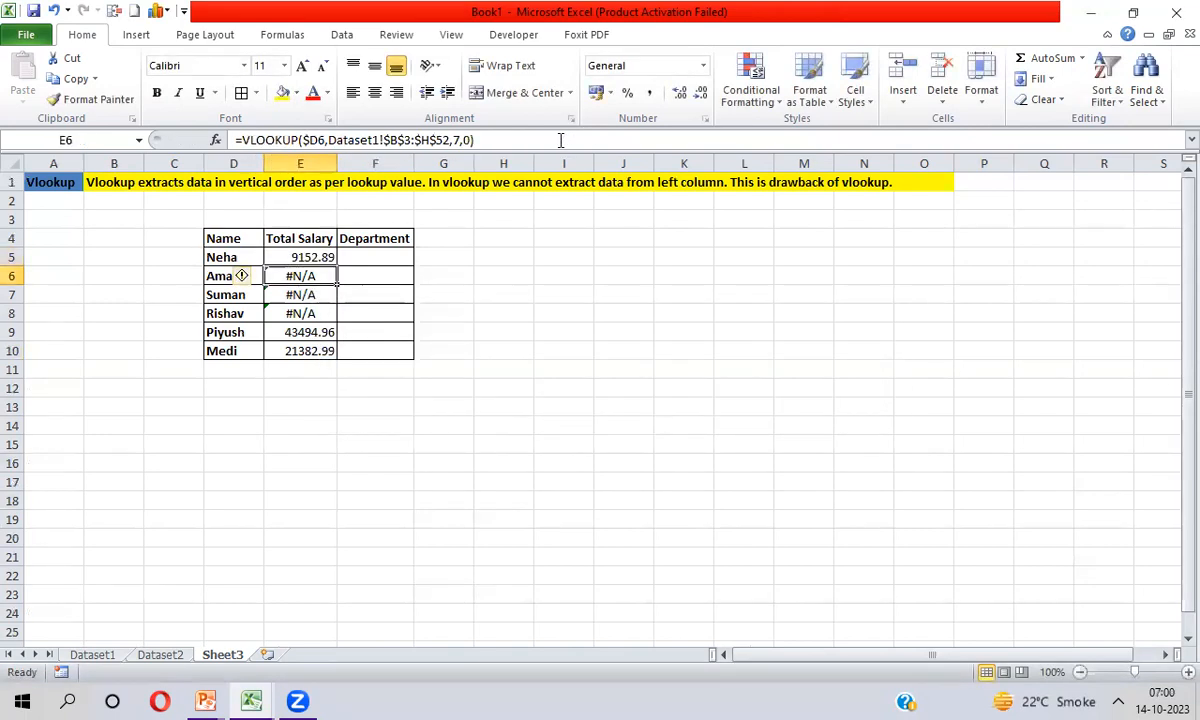
# Fill the IFERROR-wrapped Total Salary formula from E5 down through E10 and check the cells in the column
pyautogui.press('Up')
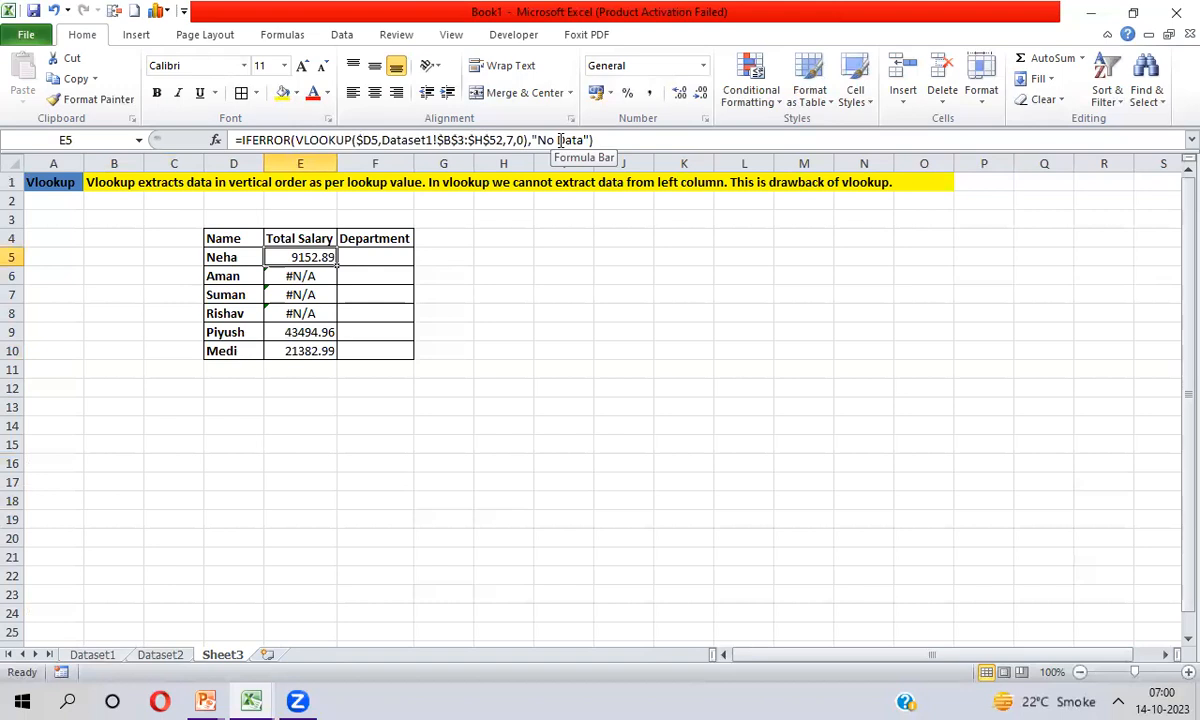
pyautogui.hotkey('ctrl', 'shift', 'Down')
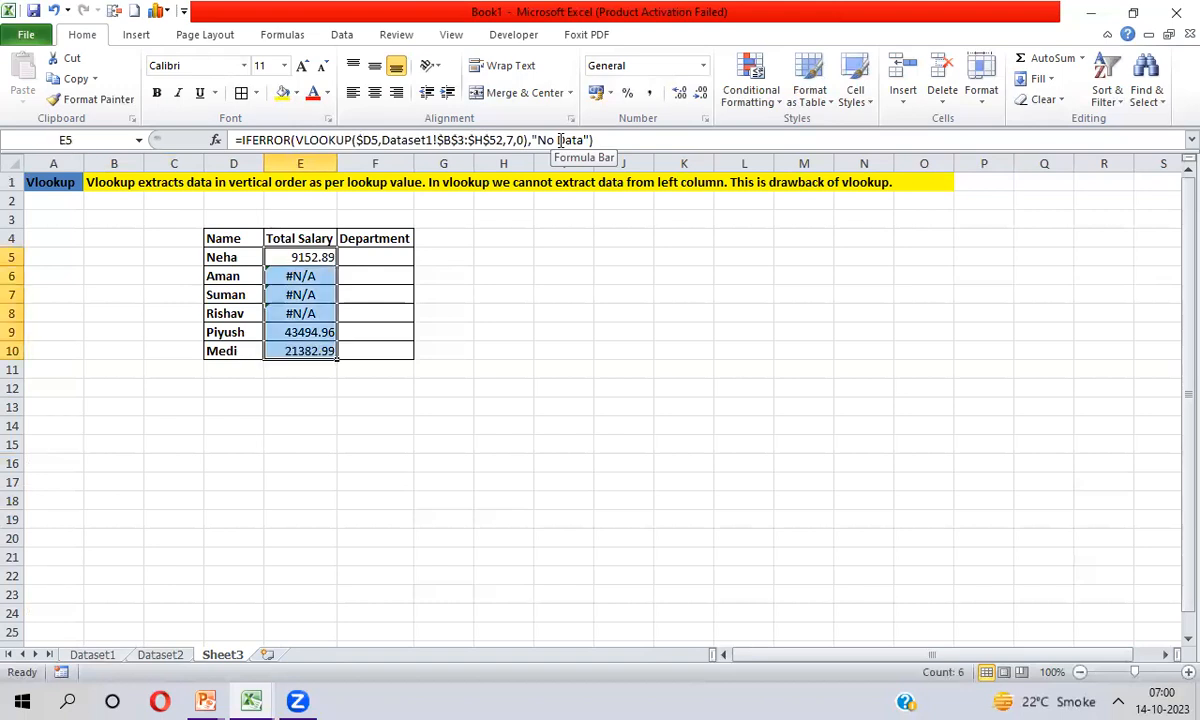
pyautogui.hotkey('ctrl', 'd')
pyautogui.press('Down')
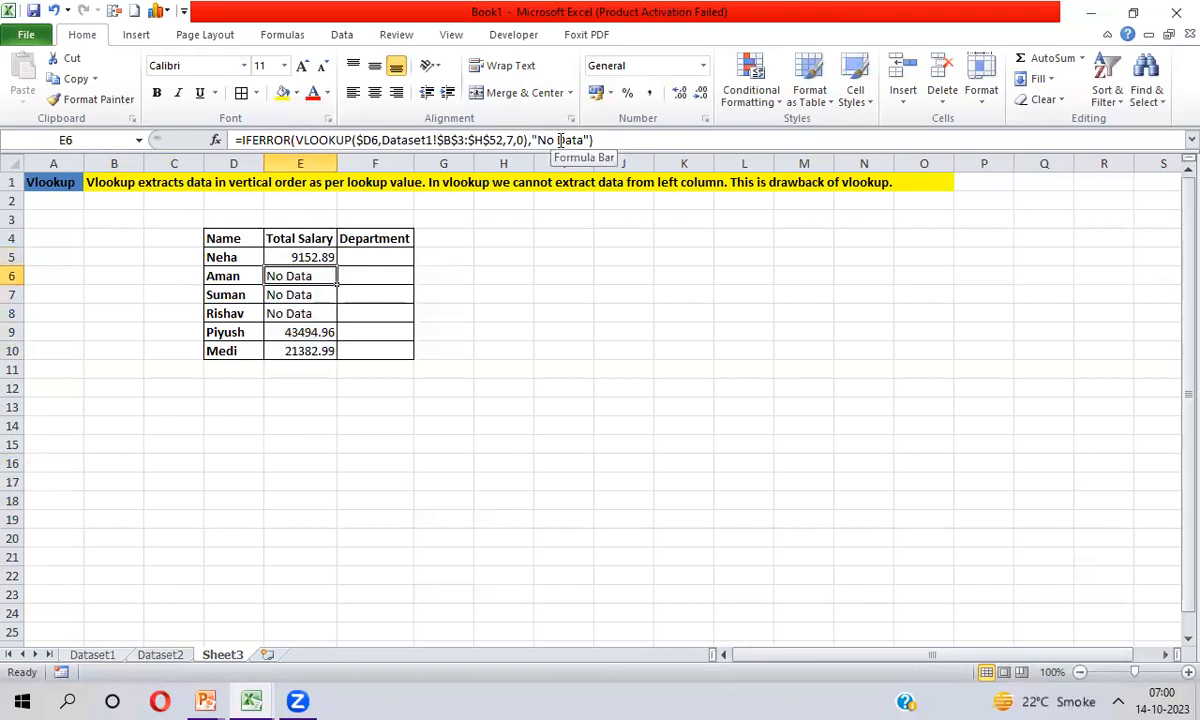
pyautogui.press('Down')
pyautogui.press('Down')
pyautogui.press('Down')
pyautogui.press('Down')
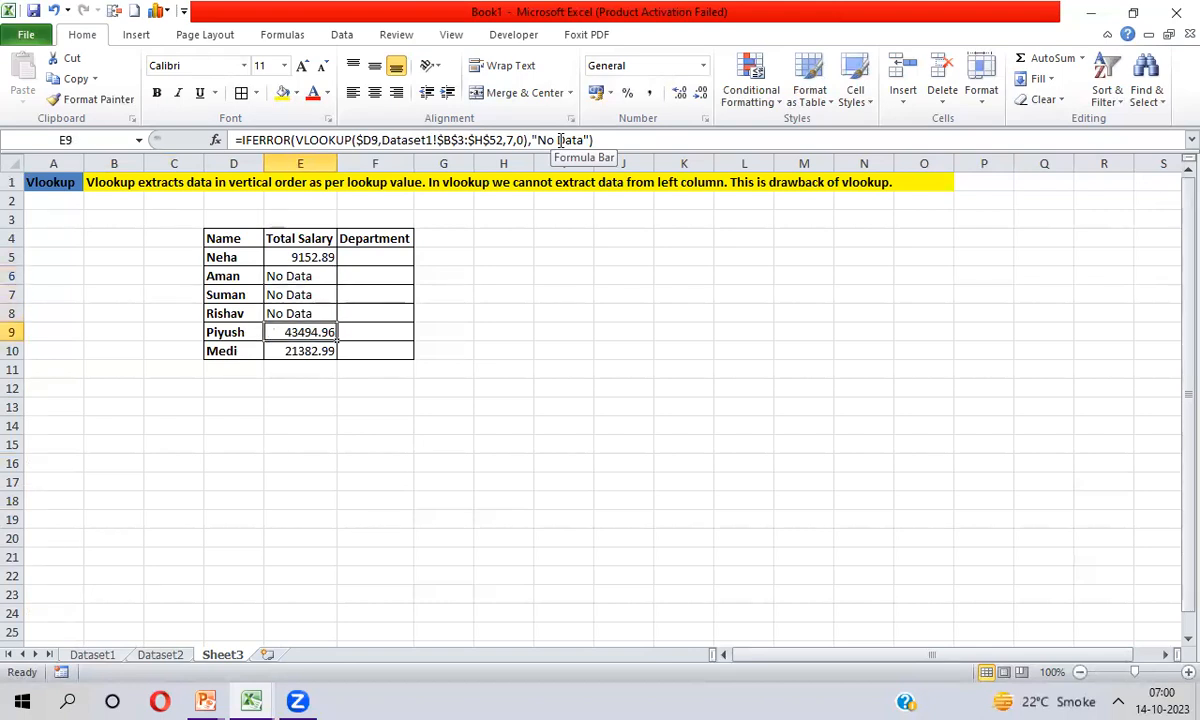
pyautogui.press('Up')
pyautogui.press('Up')
pyautogui.press('Up')
pyautogui.press('Up')
pyautogui.press('Up')
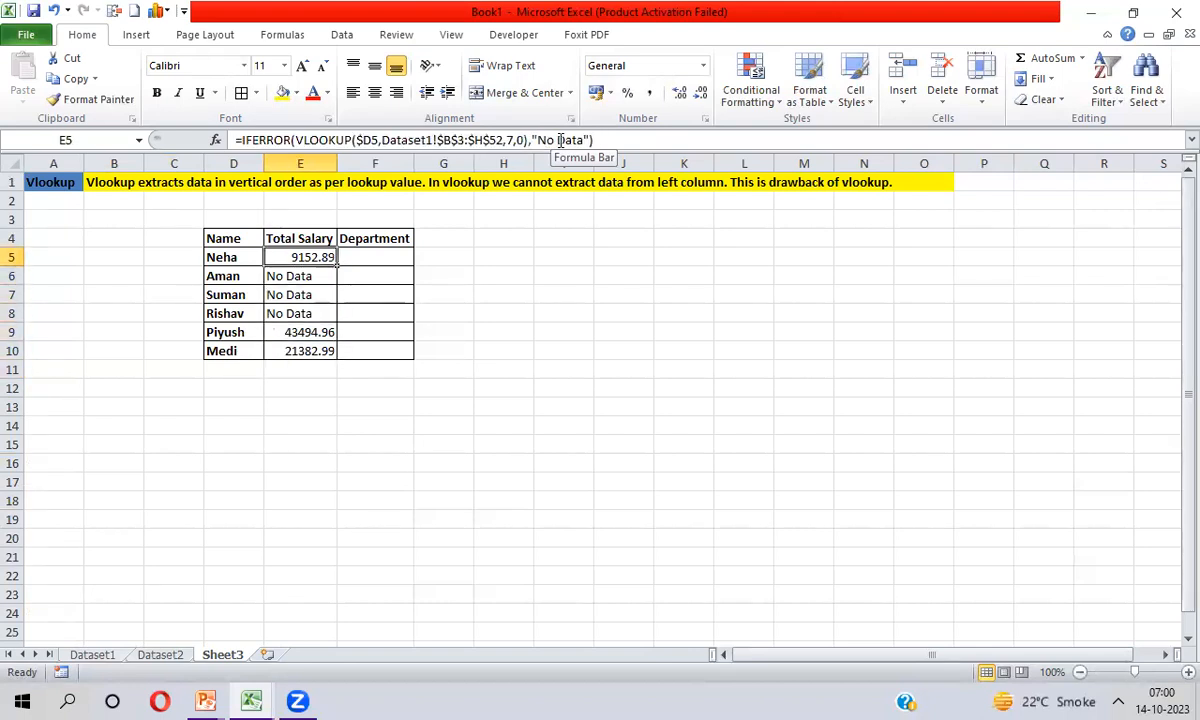
# Start a VLOOKUP formula in Department cell F5 with D5 as the lookup value, and go to Dataset1 for the table array
pyautogui.press('Right')
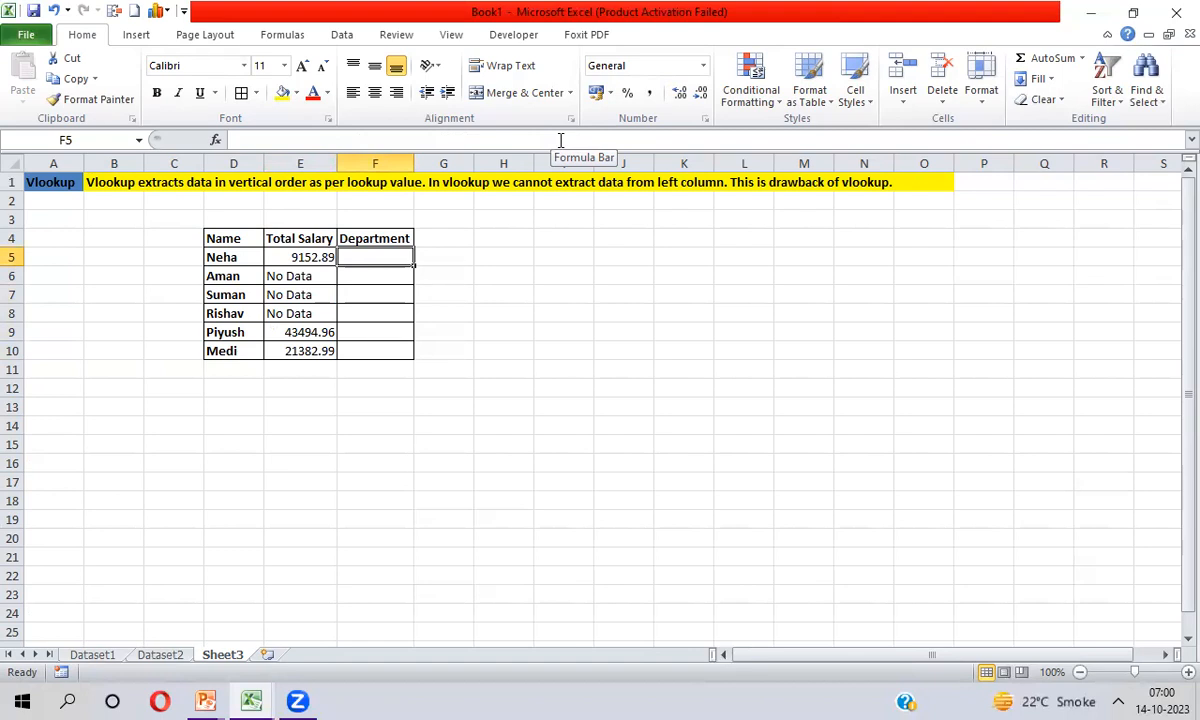
pyautogui.write('=vl')
pyautogui.press('Tab')
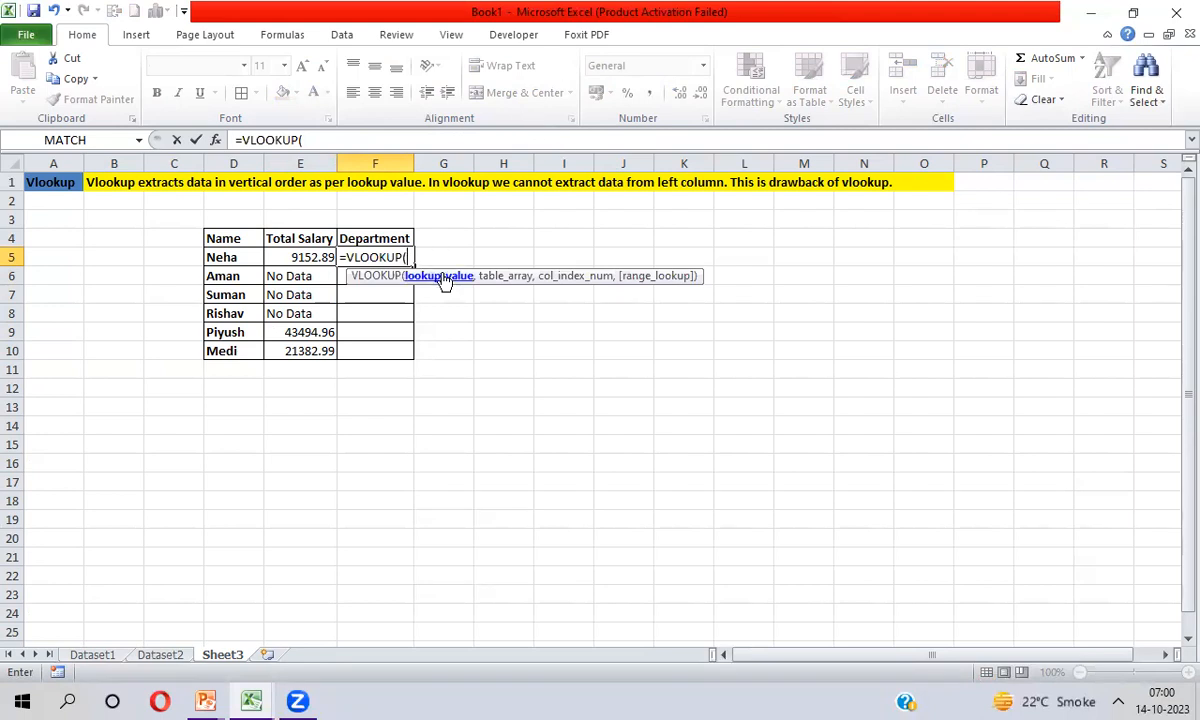
pyautogui.click(228, 257)
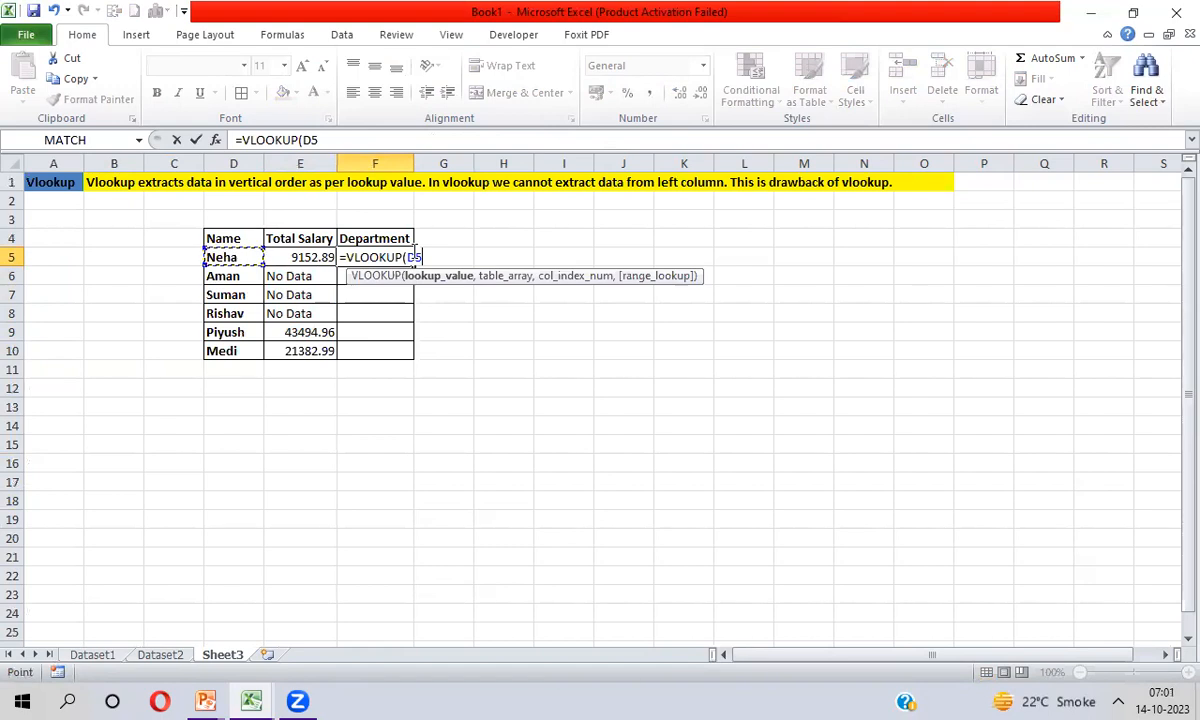
pyautogui.write(',')
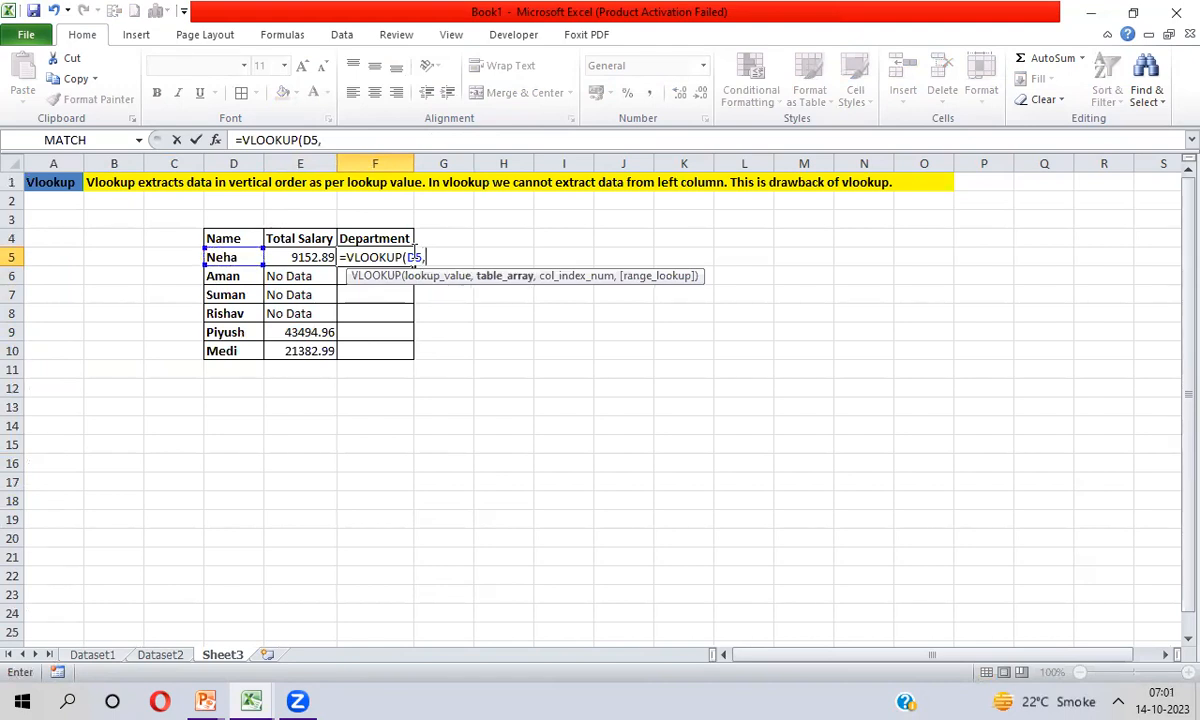
pyautogui.hotkey('ctrl', 'pageup')
pyautogui.hotkey('ctrl', 'pageup')
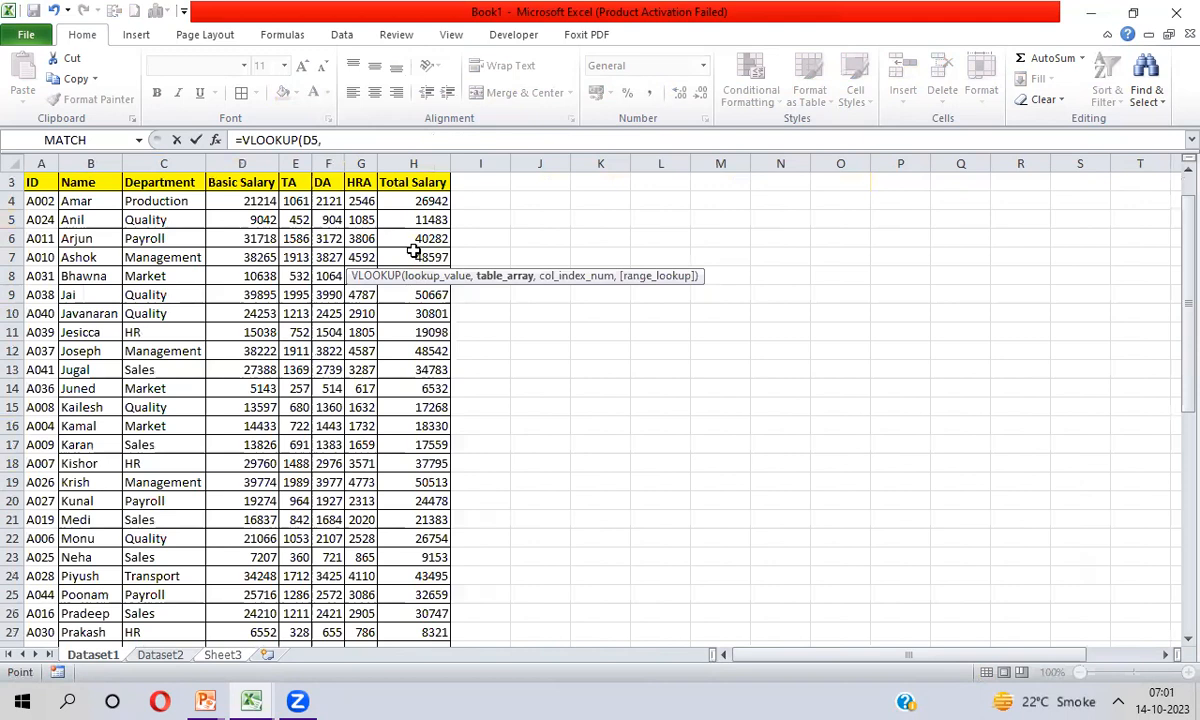
pyautogui.click(83, 182)
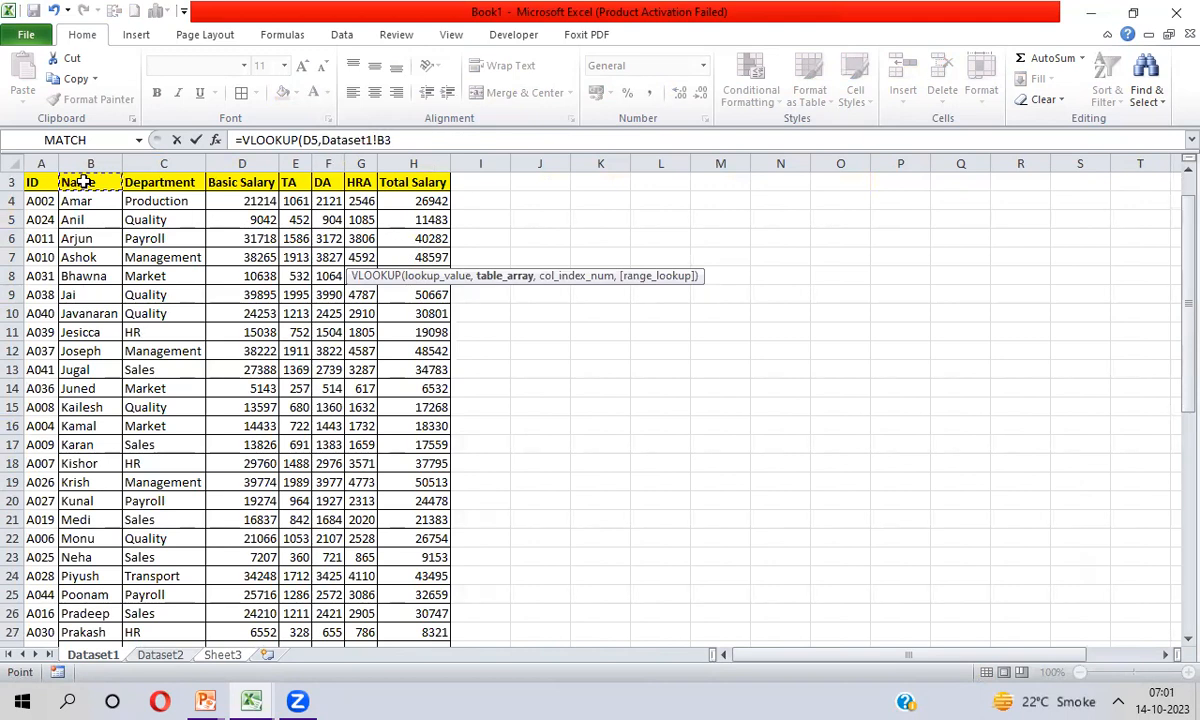
pyautogui.hotkey('ctrl', 'shift', 'Right')
pyautogui.hotkey('ctrl', 'shift', 'Down')
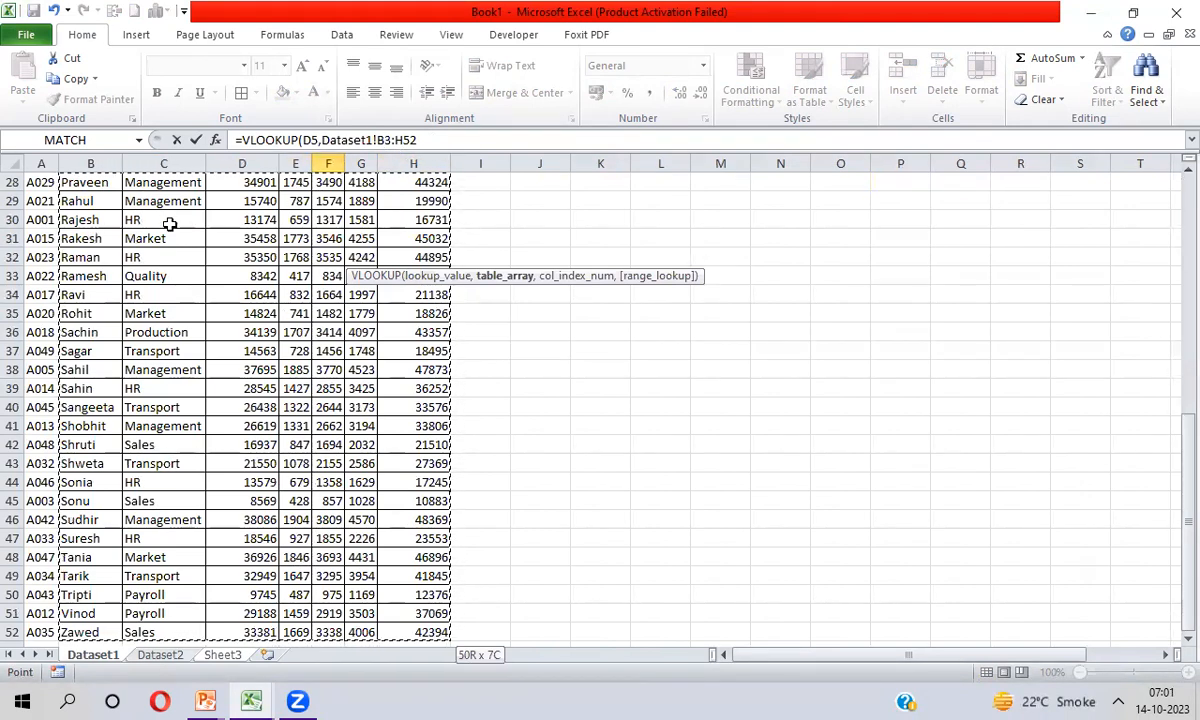
# Use the entire columns B through H of Dataset1 as the table array of the VLOOKUP
pyautogui.click(91, 160)
pyautogui.hotkey('shift', 'Right')
pyautogui.hotkey('shift', 'Right')
pyautogui.hotkey('shift', 'Right')
pyautogui.hotkey('shift', 'Right')
pyautogui.hotkey('shift', 'Right')
pyautogui.hotkey('shift', 'Right')
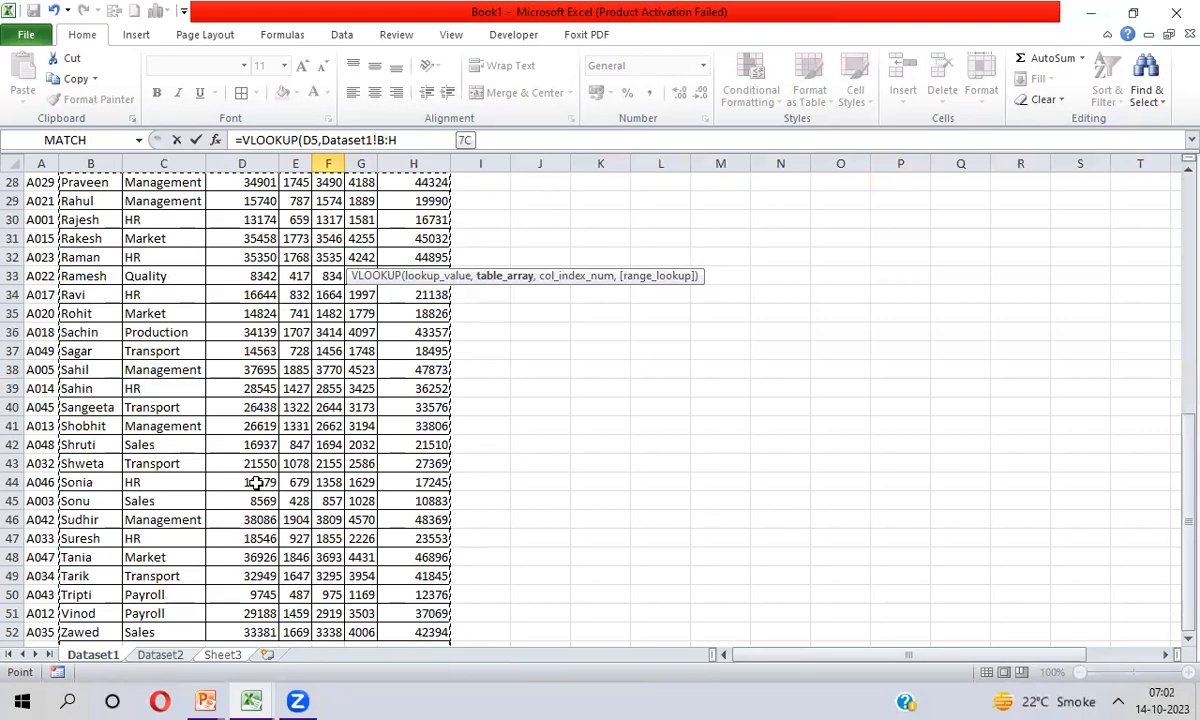
pyautogui.write(',')
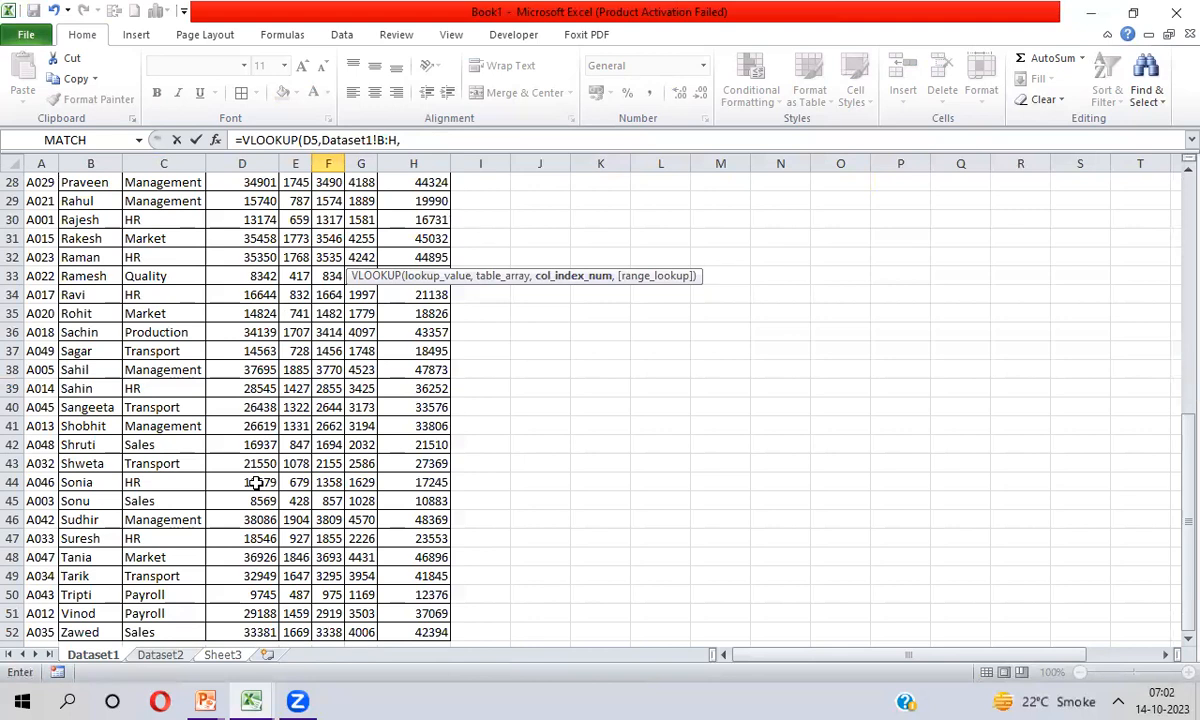
# Set the column index to 2 for Department and the match type to 0, and complete the VLOOKUP formula in F5
pyautogui.moveTo(1175, 494); pyautogui.dragTo(1173, 214)
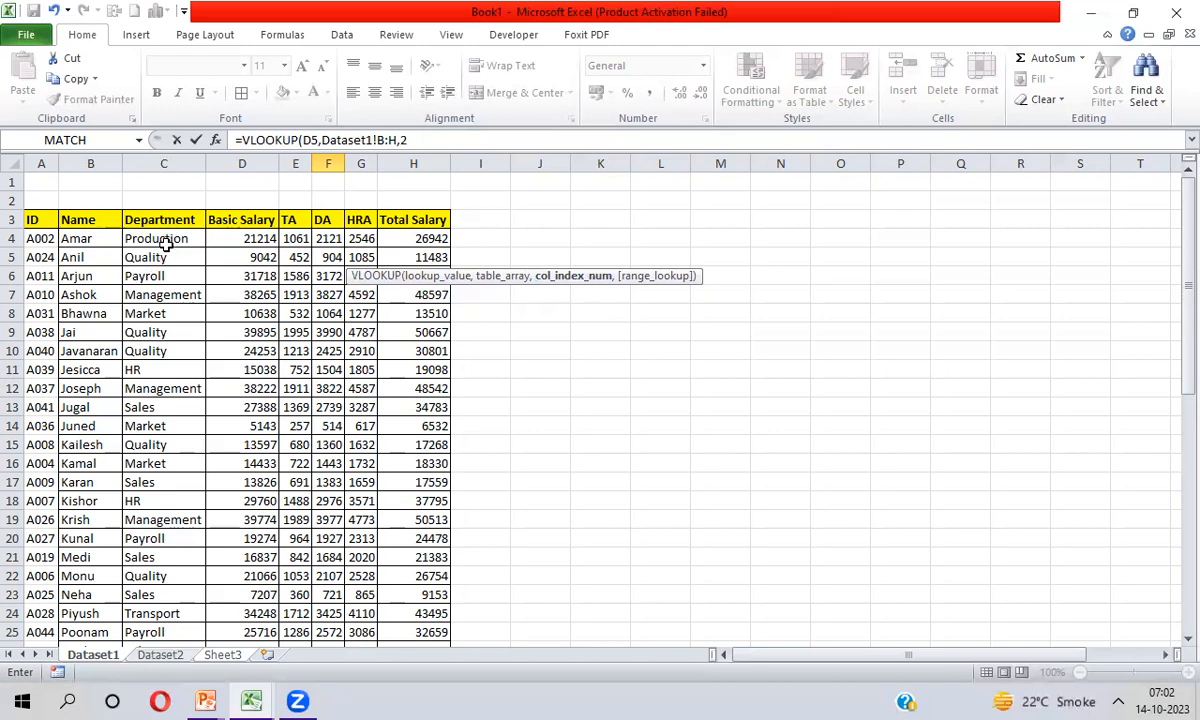
pyautogui.write(',')
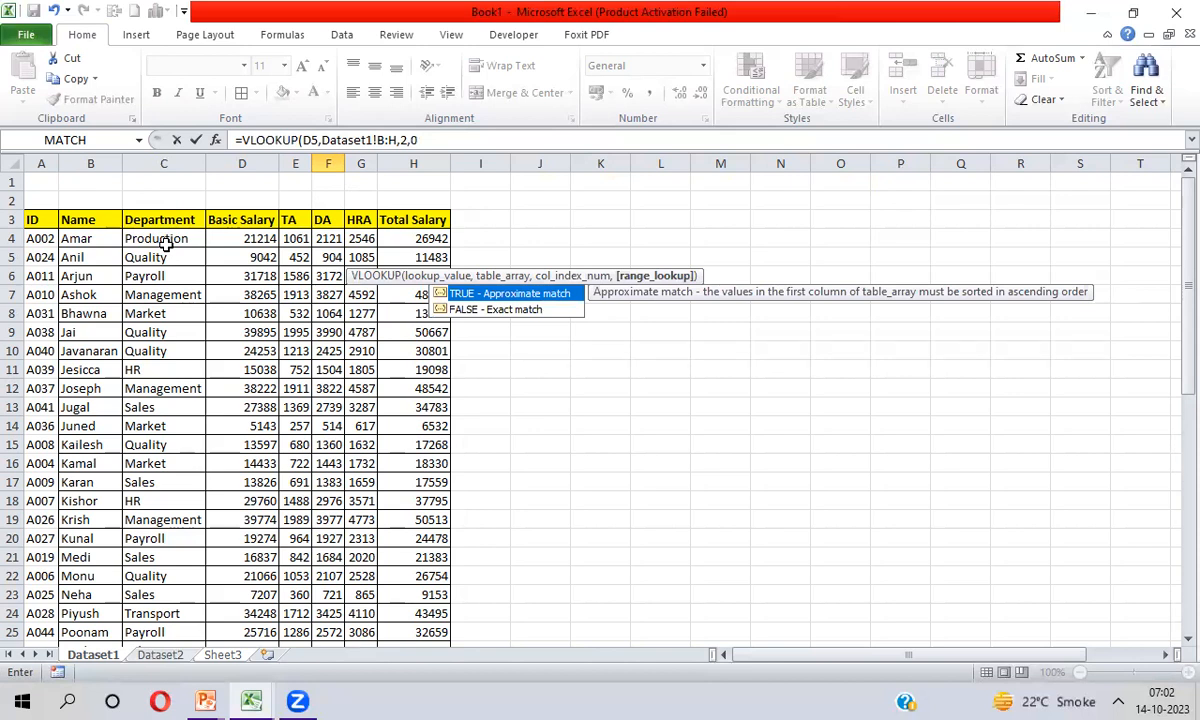
pyautogui.write('0)')
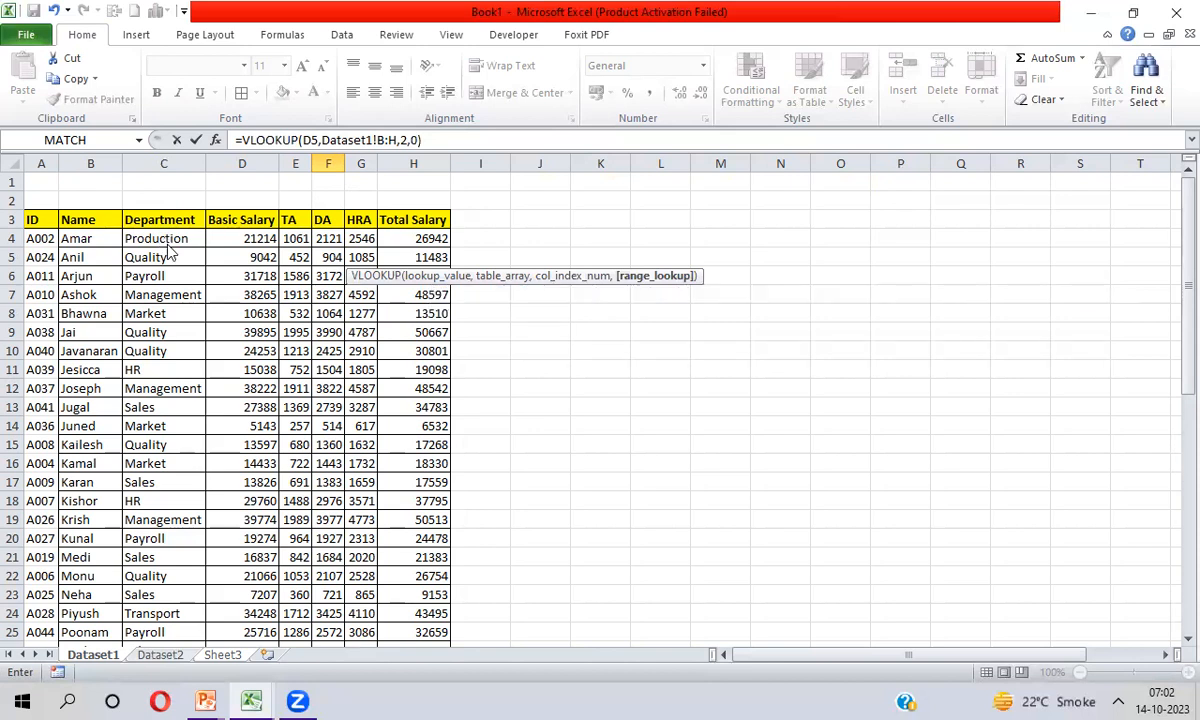
pyautogui.press('Return')
pyautogui.press('Up')
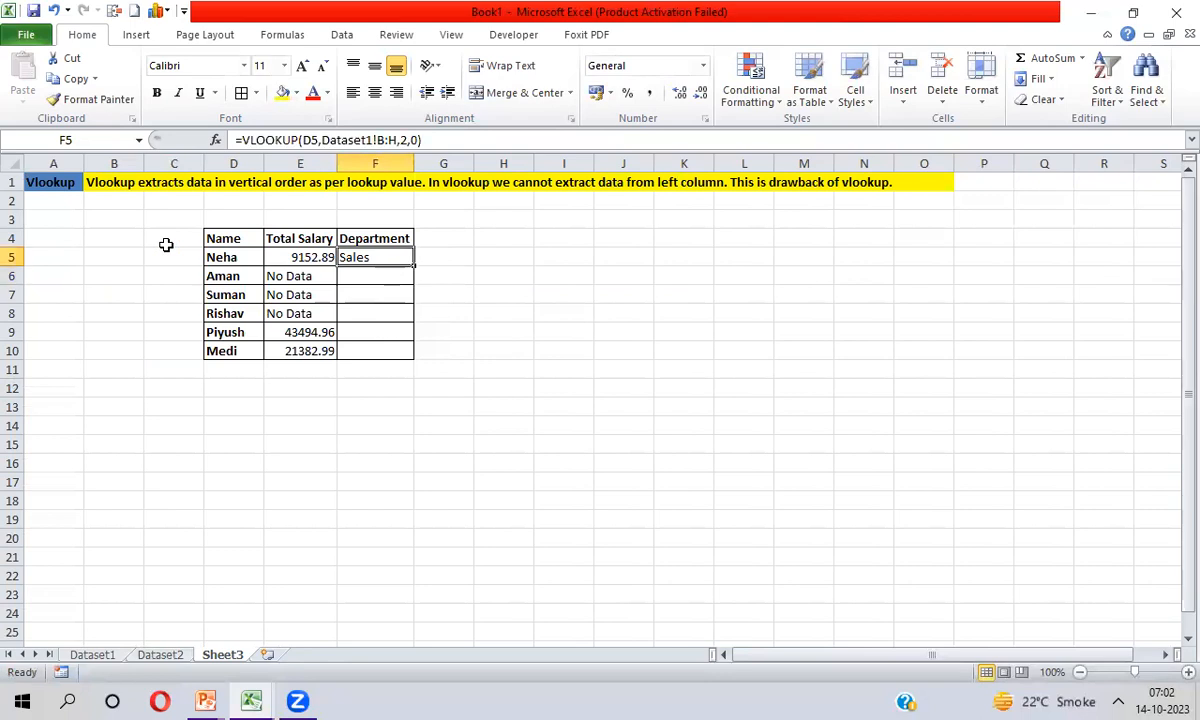
# Fill the Department VLOOKUP formula from F5 down through F10
pyautogui.hotkey('shift', 'Down')
pyautogui.hotkey('shift', 'Down')
pyautogui.hotkey('shift', 'Down')
pyautogui.hotkey('shift', 'Down')
pyautogui.hotkey('shift', 'Down')
pyautogui.hotkey('ctrl', 'd')
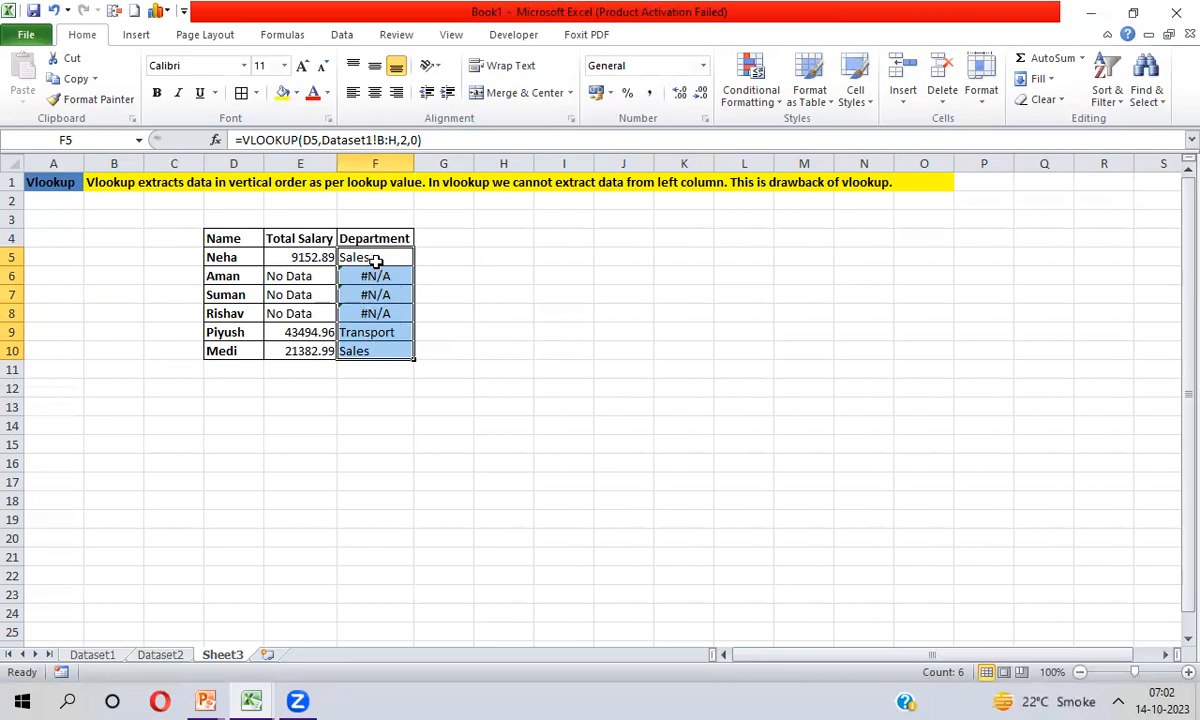
# Wrap the Department VLOOKUP in F5 with IFERROR, using "No Data" as the value if an error occurs
pyautogui.click(375, 257)
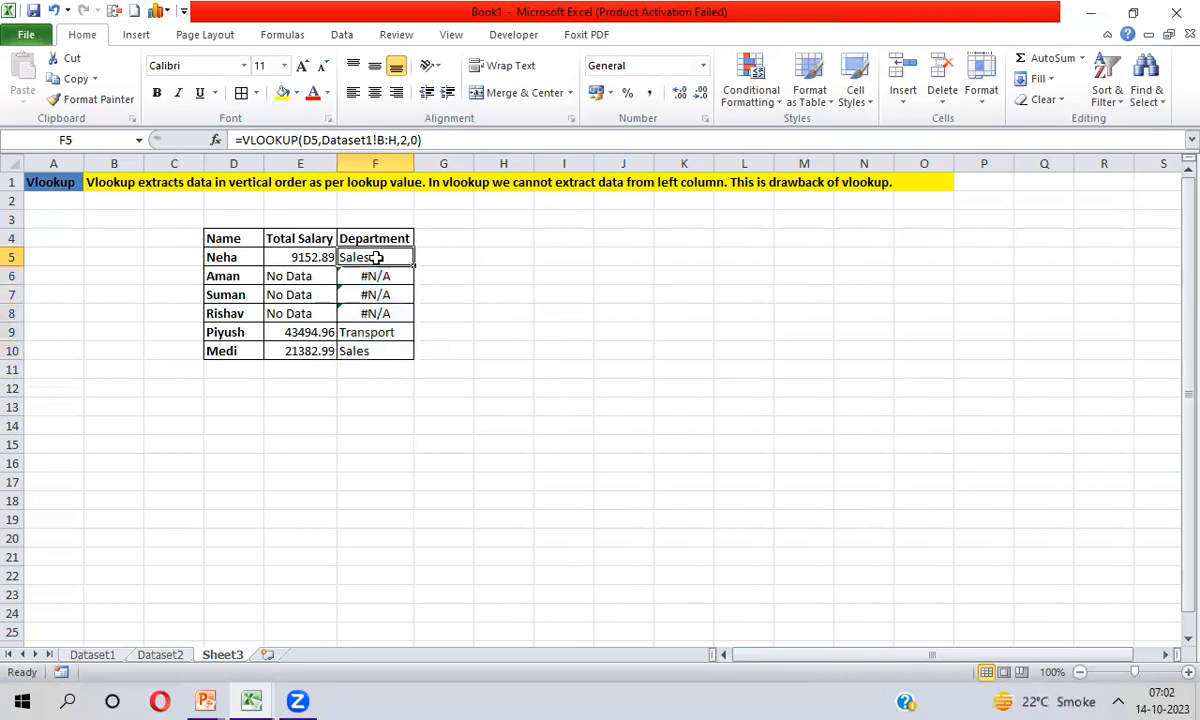
pyautogui.click(242, 140)
pyautogui.write('if')
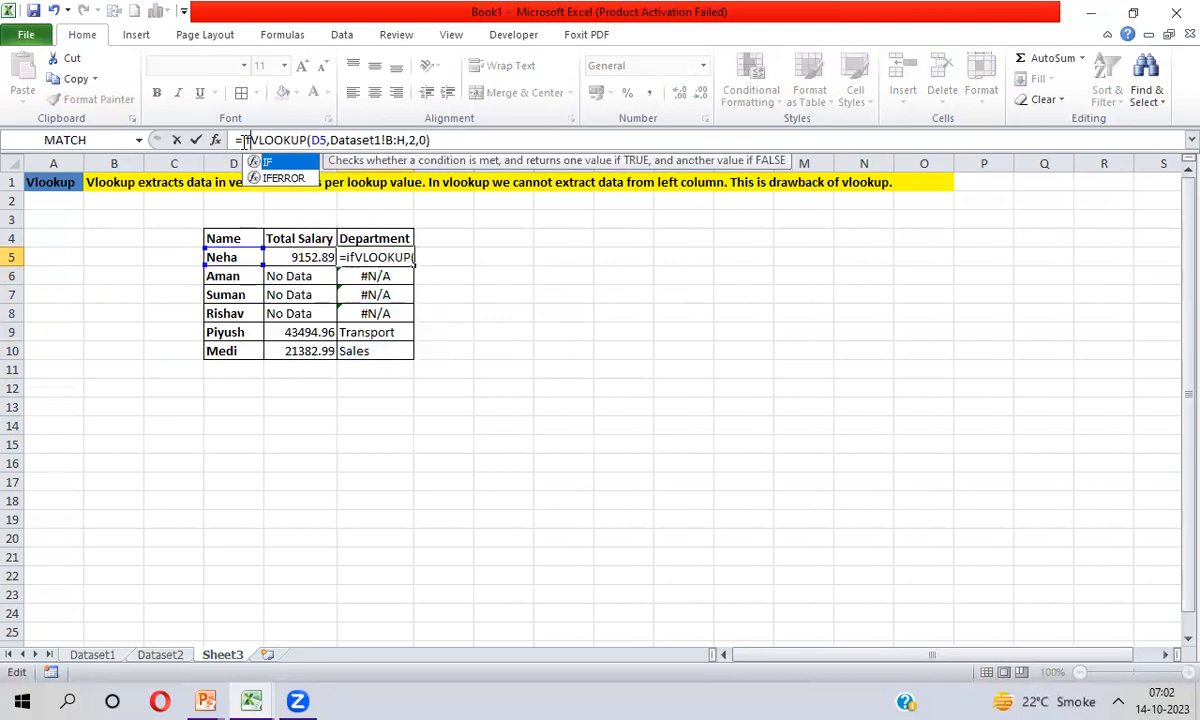
pyautogui.press('Down')
pyautogui.press('Tab')
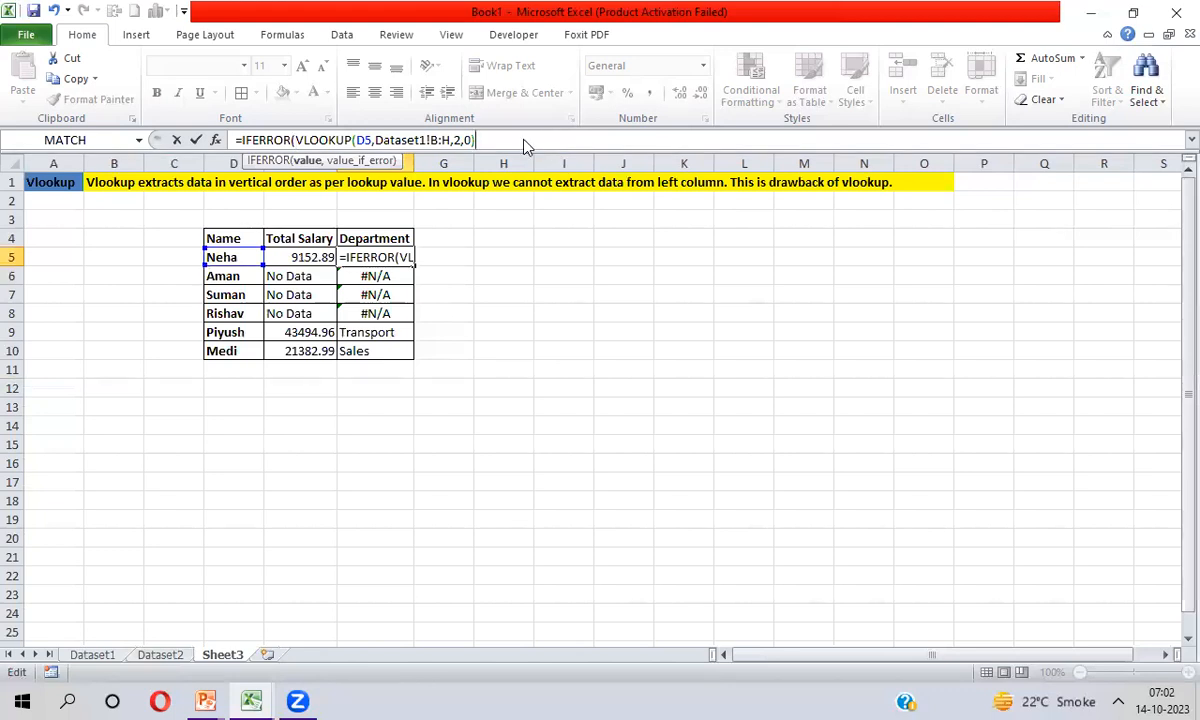
pyautogui.write(',')
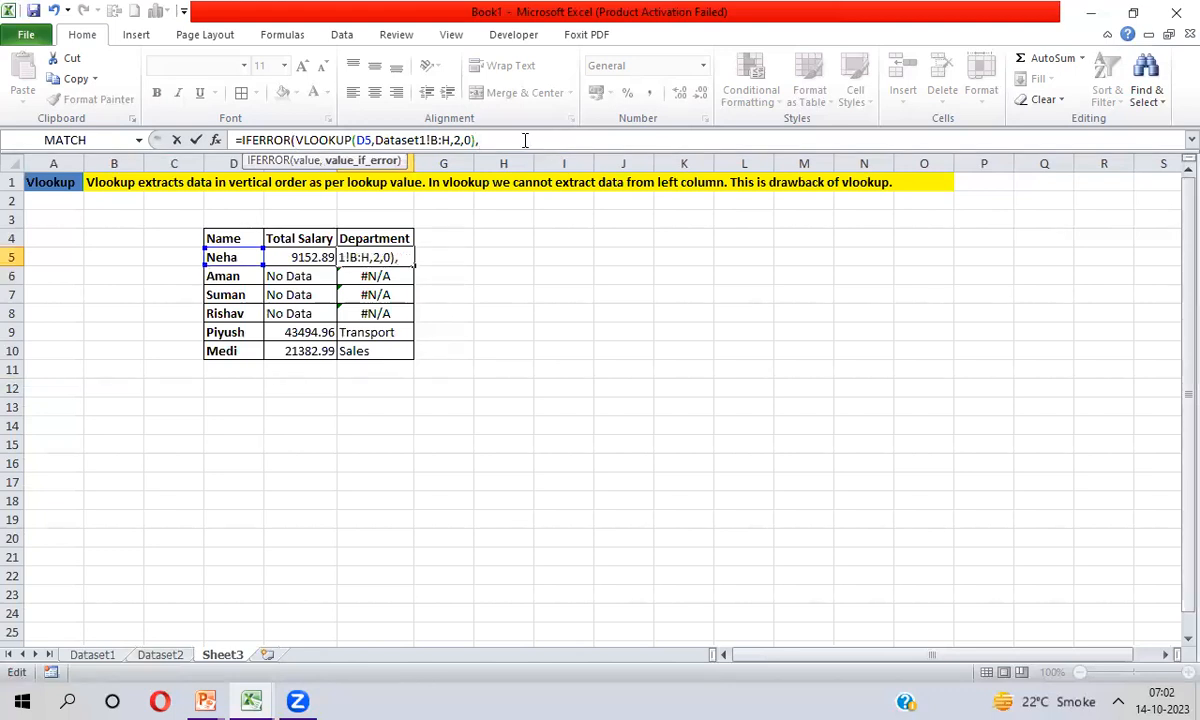
pyautogui.write('"No Dat')
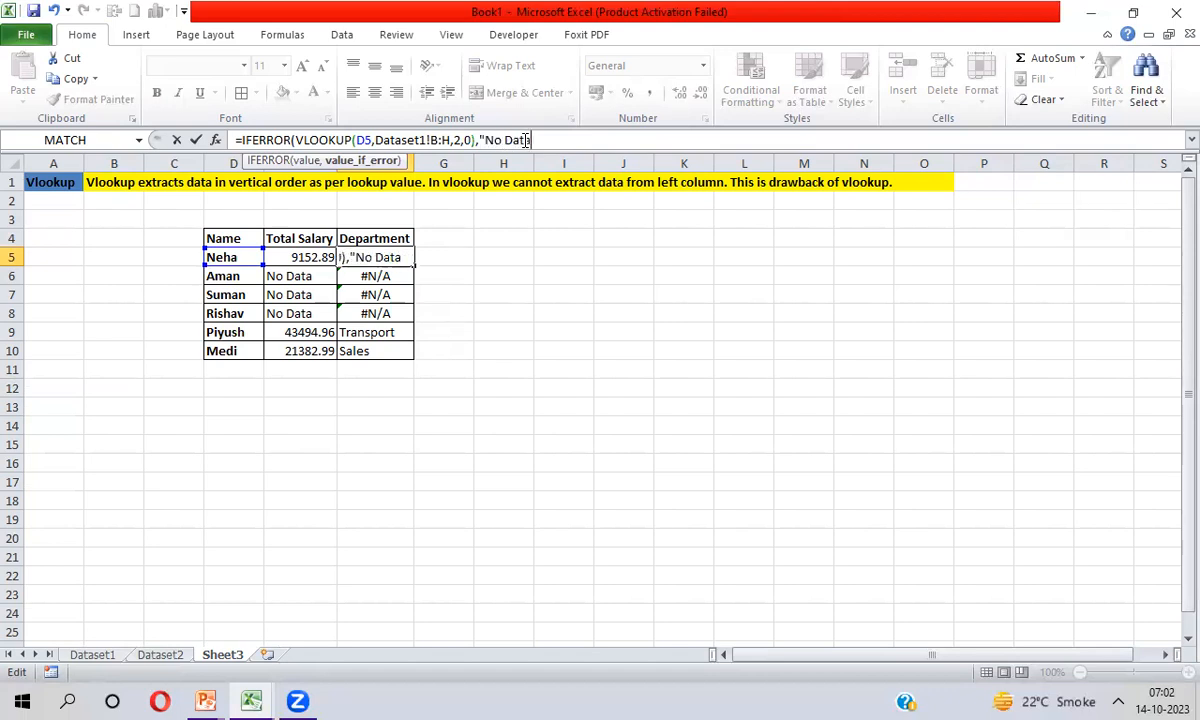
pyautogui.write('a"')
pyautogui.press('Return')
pyautogui.press('Return')
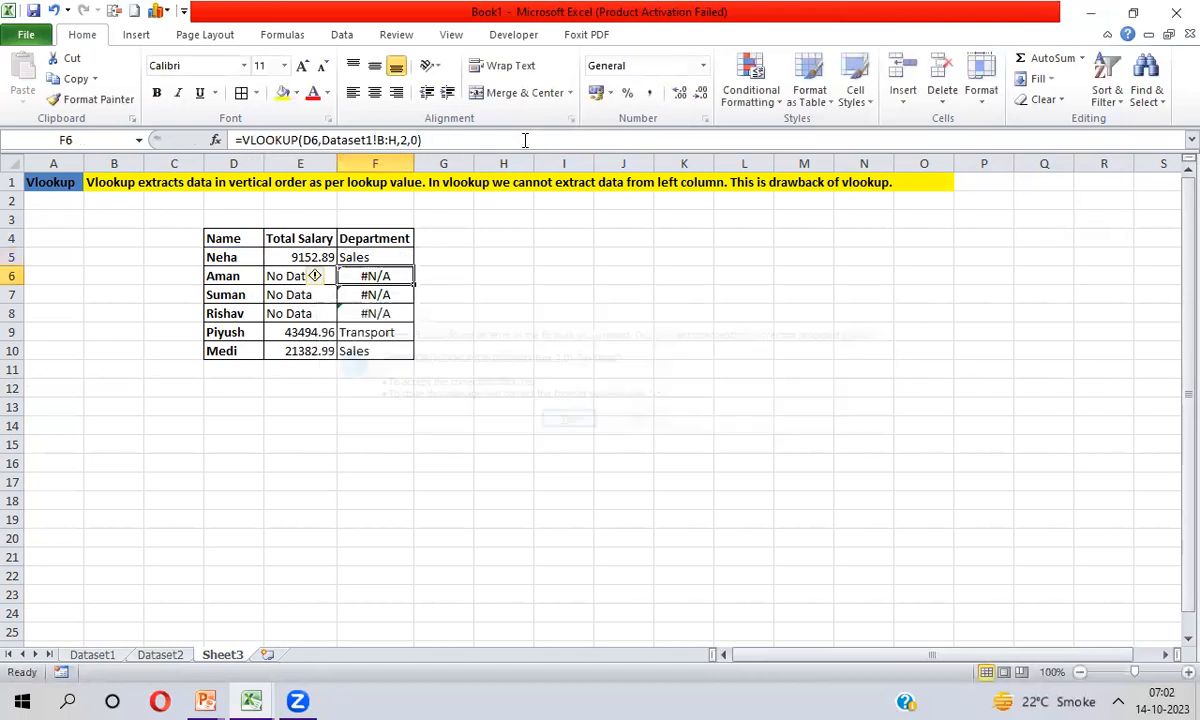
# Fill the IFERROR-wrapped Department formula from F5 down through F10
pyautogui.press('Up')
pyautogui.hotkey('ctrl', 'shift', 'Down')
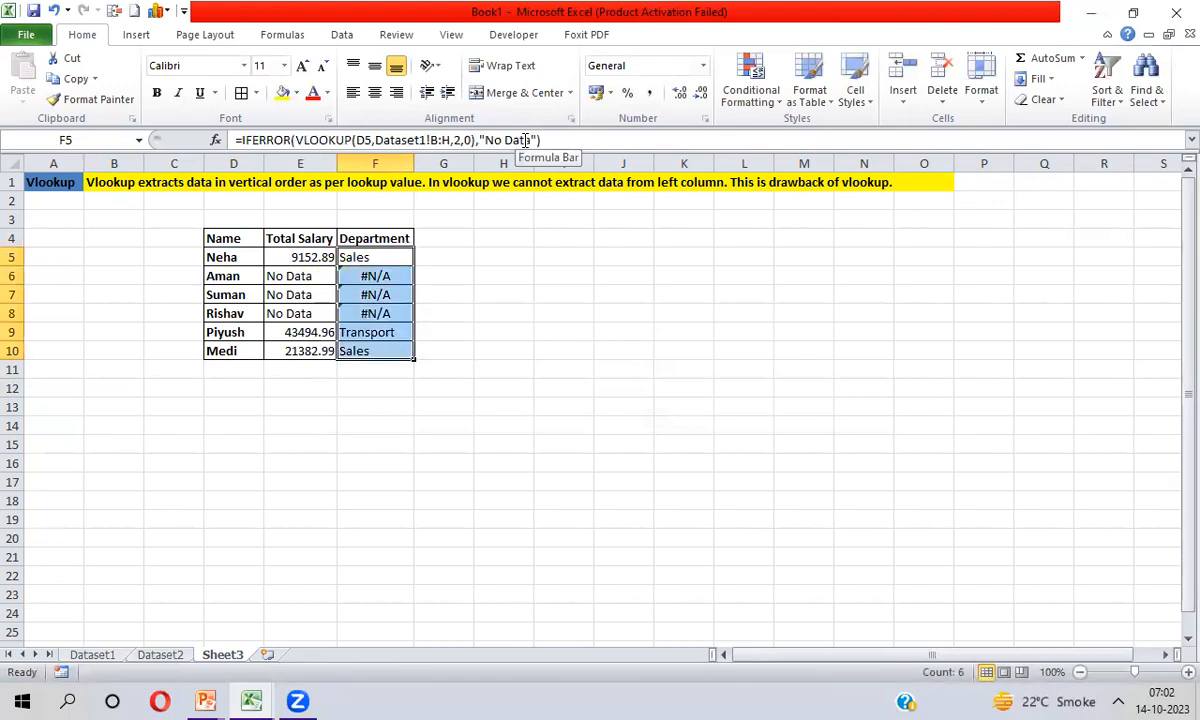
pyautogui.hotkey('ctrl', 'd')
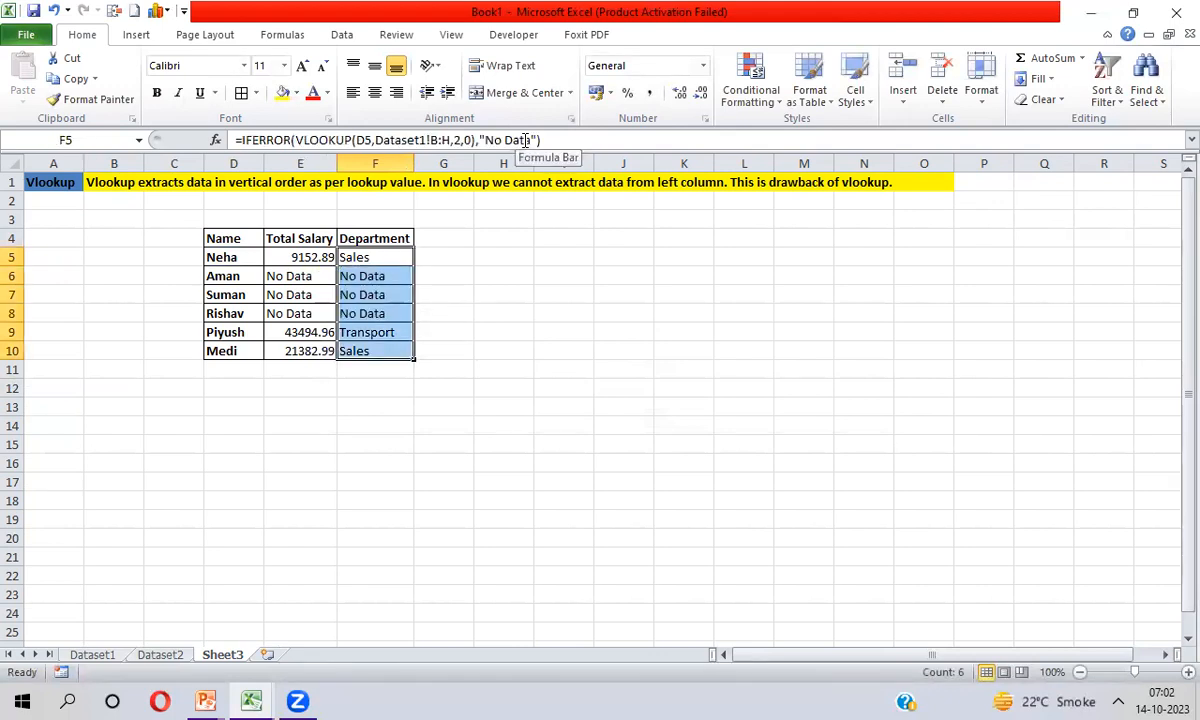